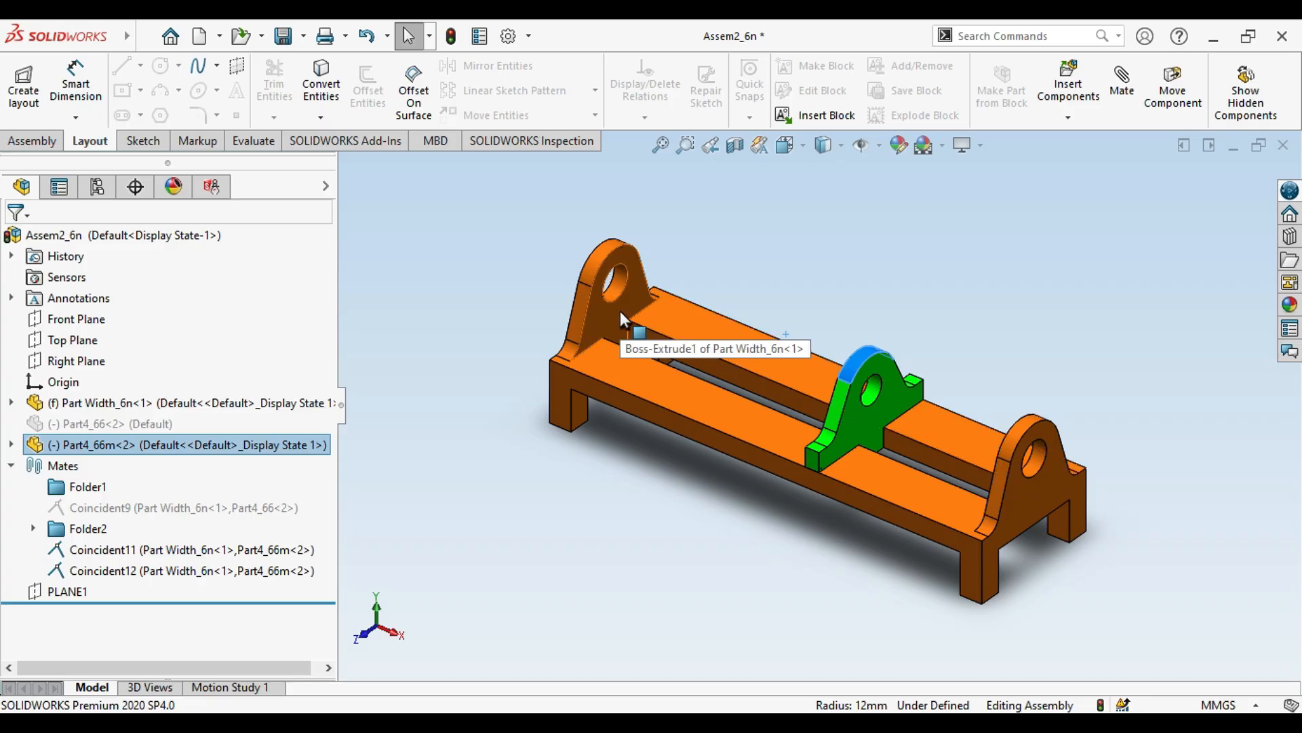
Start a new mate and choose the advanced limit distance type
{"action": "left_click", "coordinate": [611, 313]}
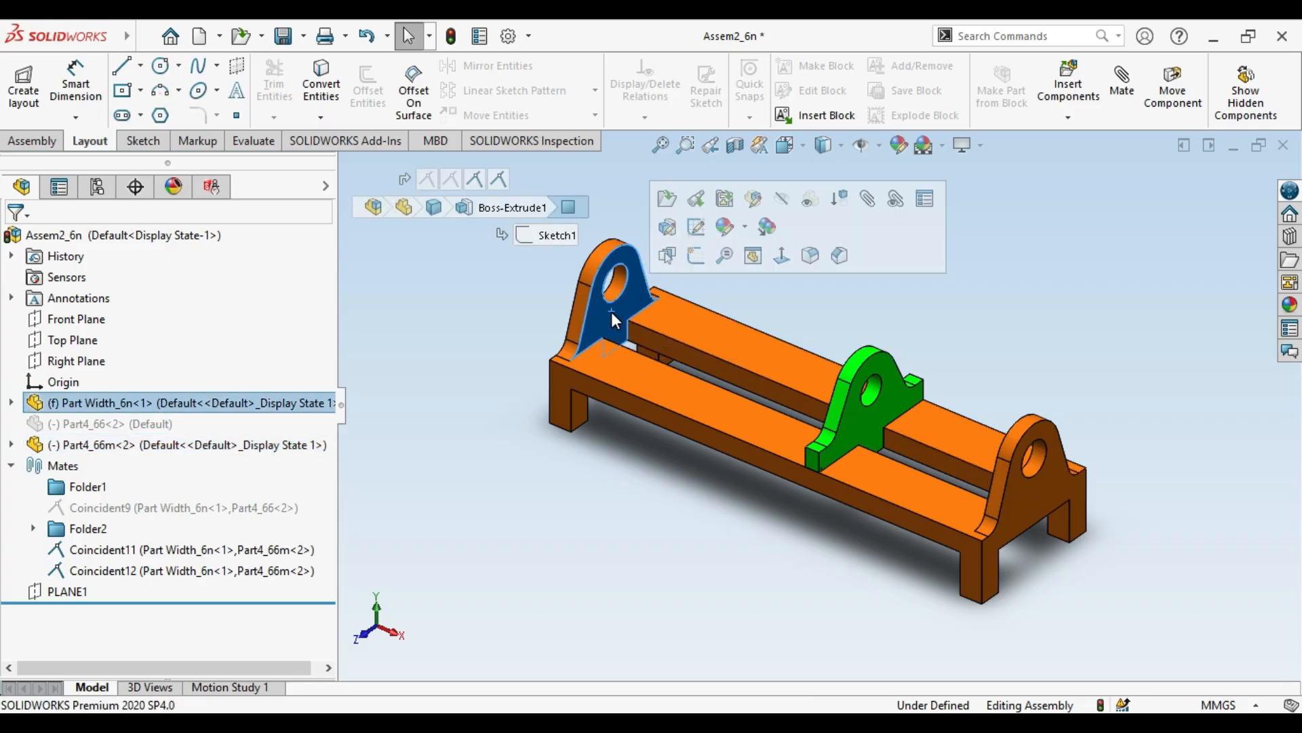
{"action": "middle_click_drag", "start_coordinate": [752, 442], "coordinate": [841, 385]}
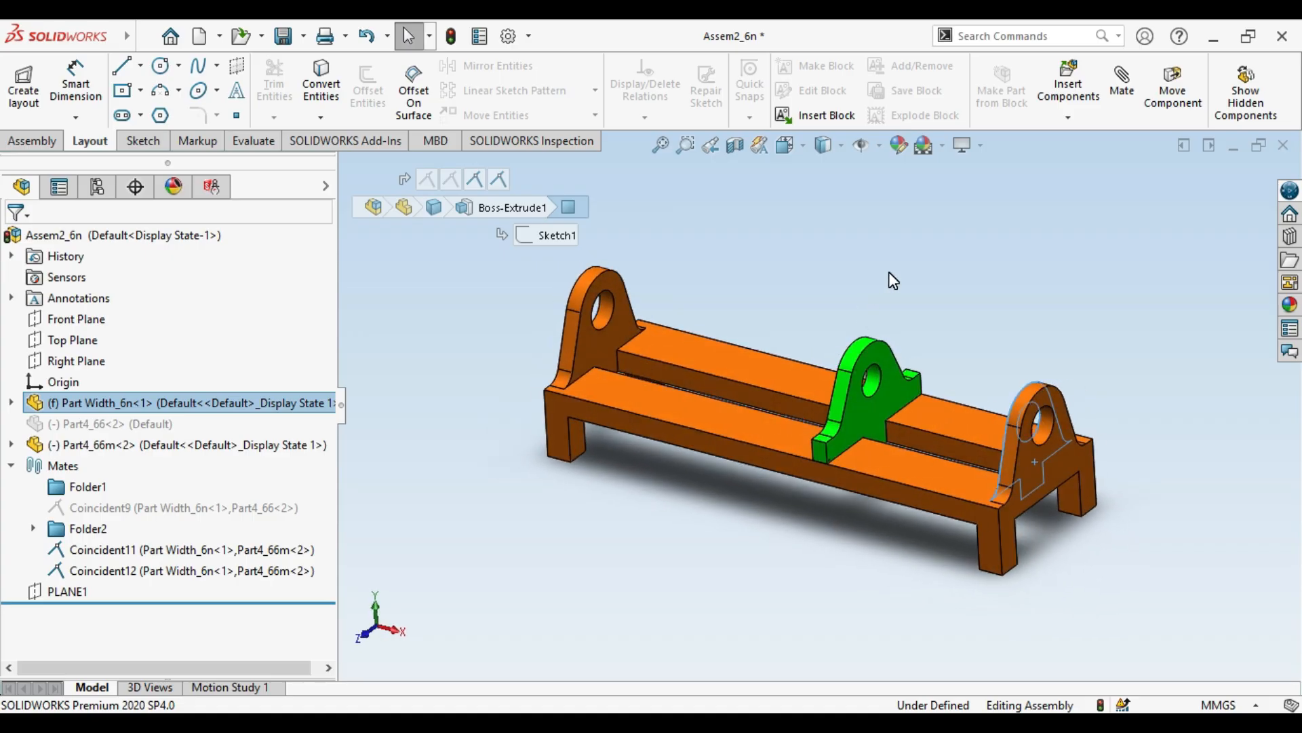
{"action": "left_click", "coordinate": [27, 140]}
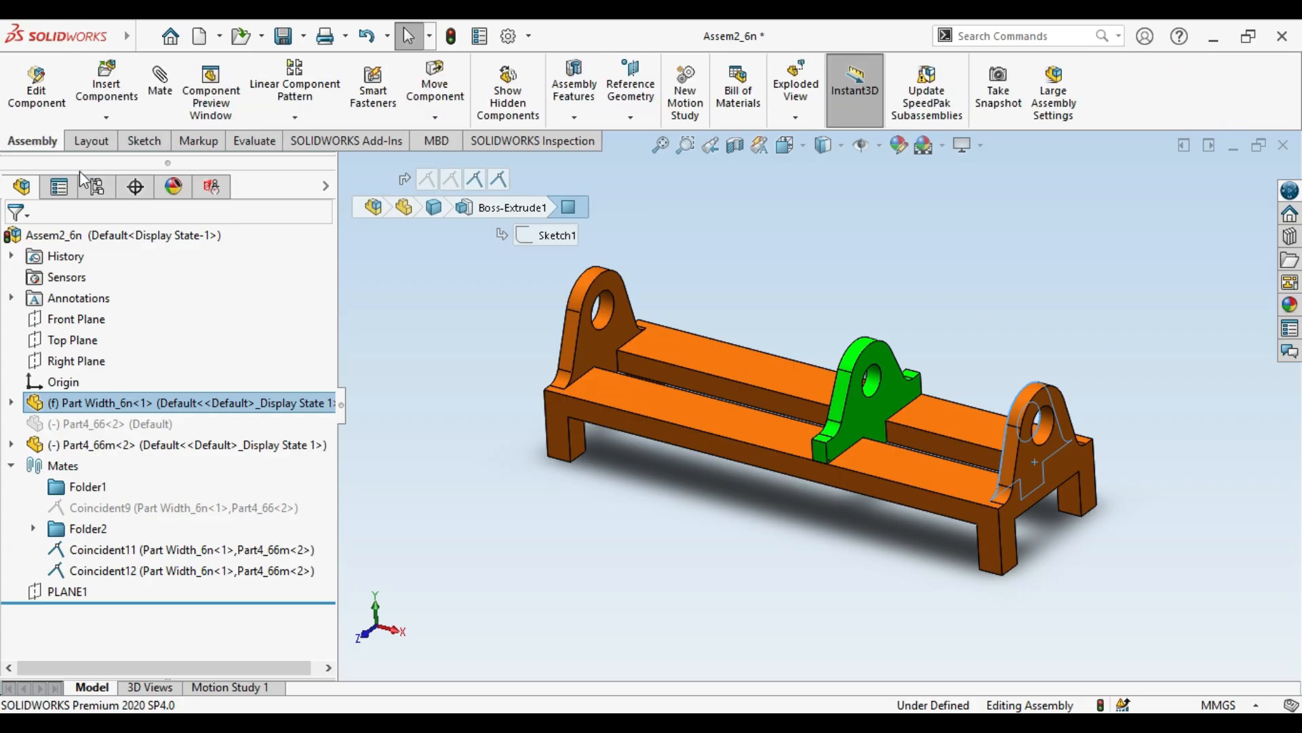
{"action": "left_click", "coordinate": [160, 99]}
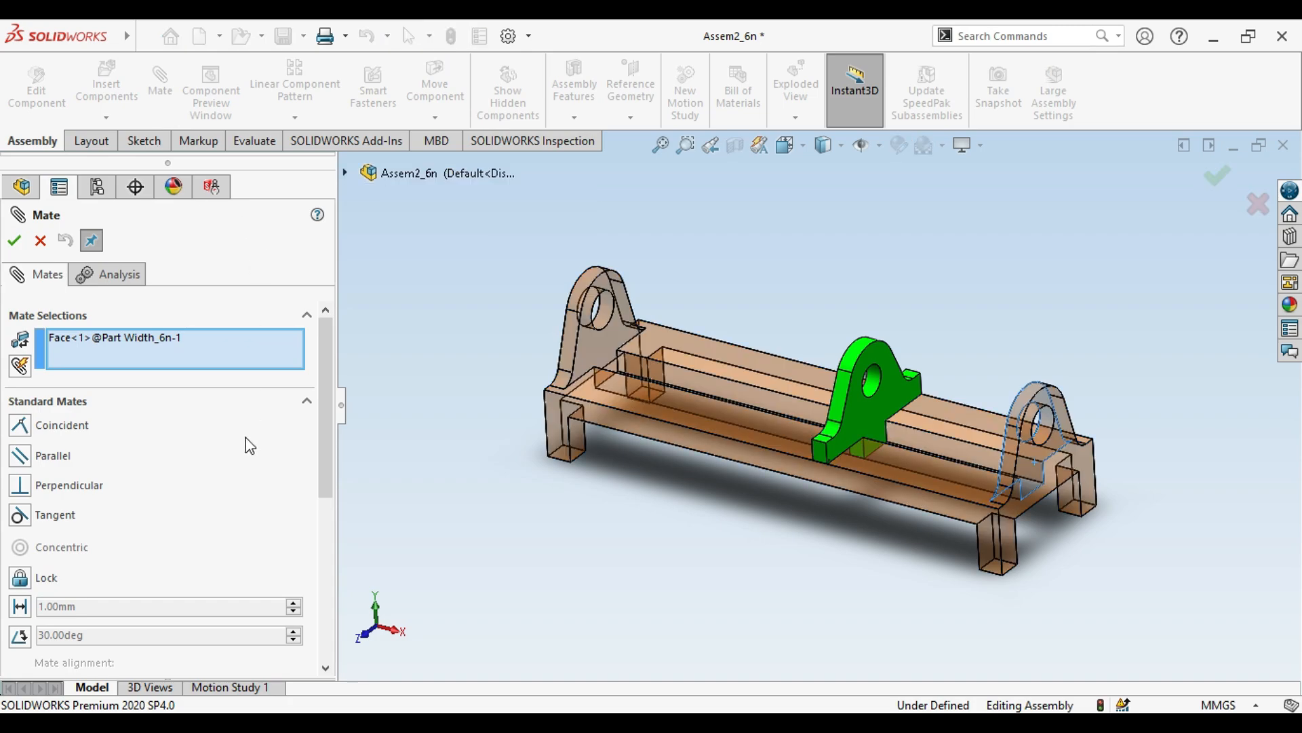
{"action": "left_click", "coordinate": [112, 432]}
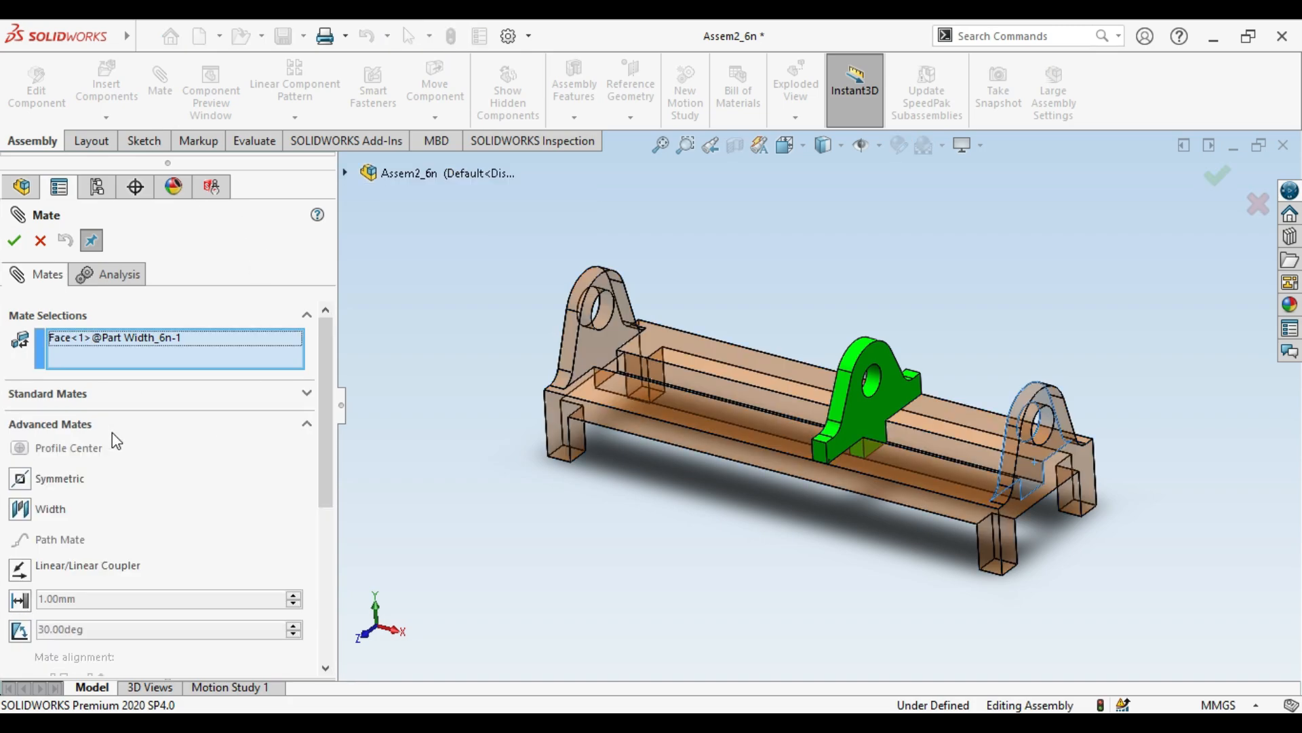
{"action": "scroll", "coordinate": [324, 443], "scroll_direction": "down", "scroll_amount": 1}
{"action": "left_click_drag", "start_coordinate": [324, 442], "coordinate": [322, 497]}
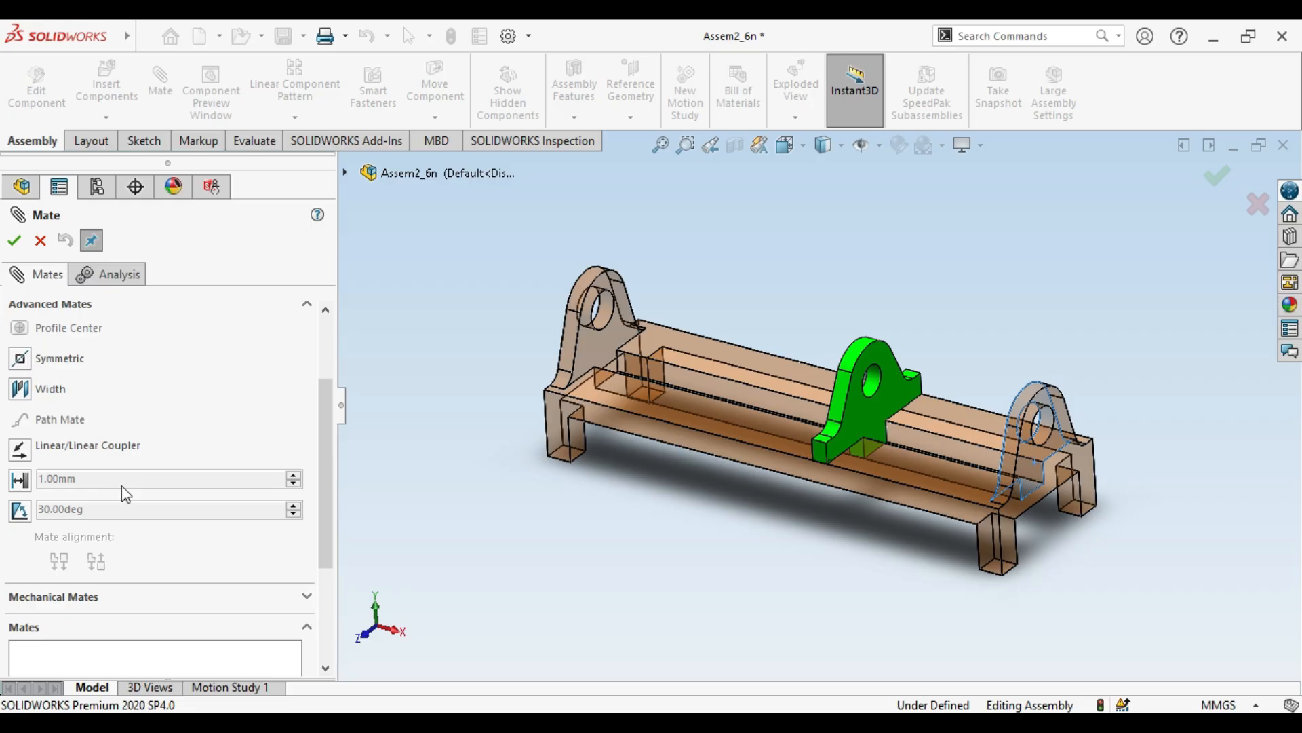
{"action": "left_click", "coordinate": [18, 482]}
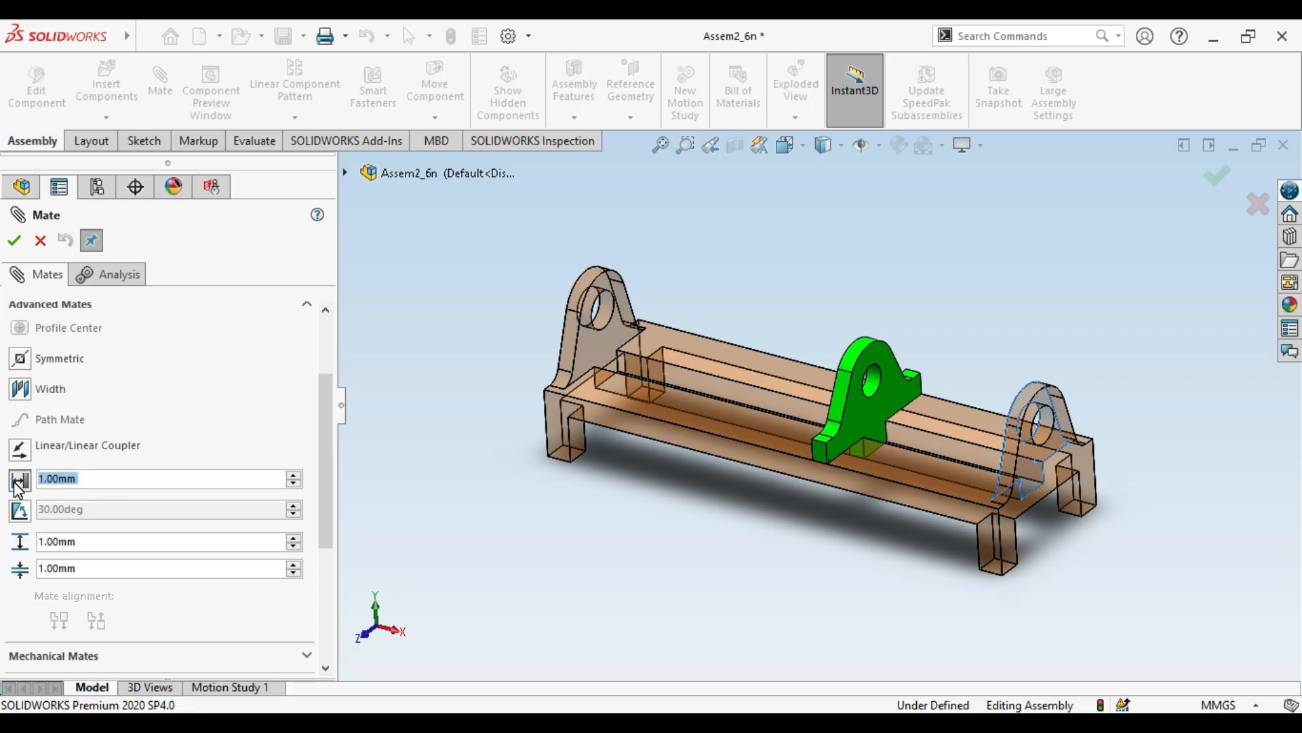
Set the limit distance mate's maximum to 145 mm, its minimum to 0 mm and its distance to 0 mm
{"action": "left_click", "coordinate": [105, 545]}
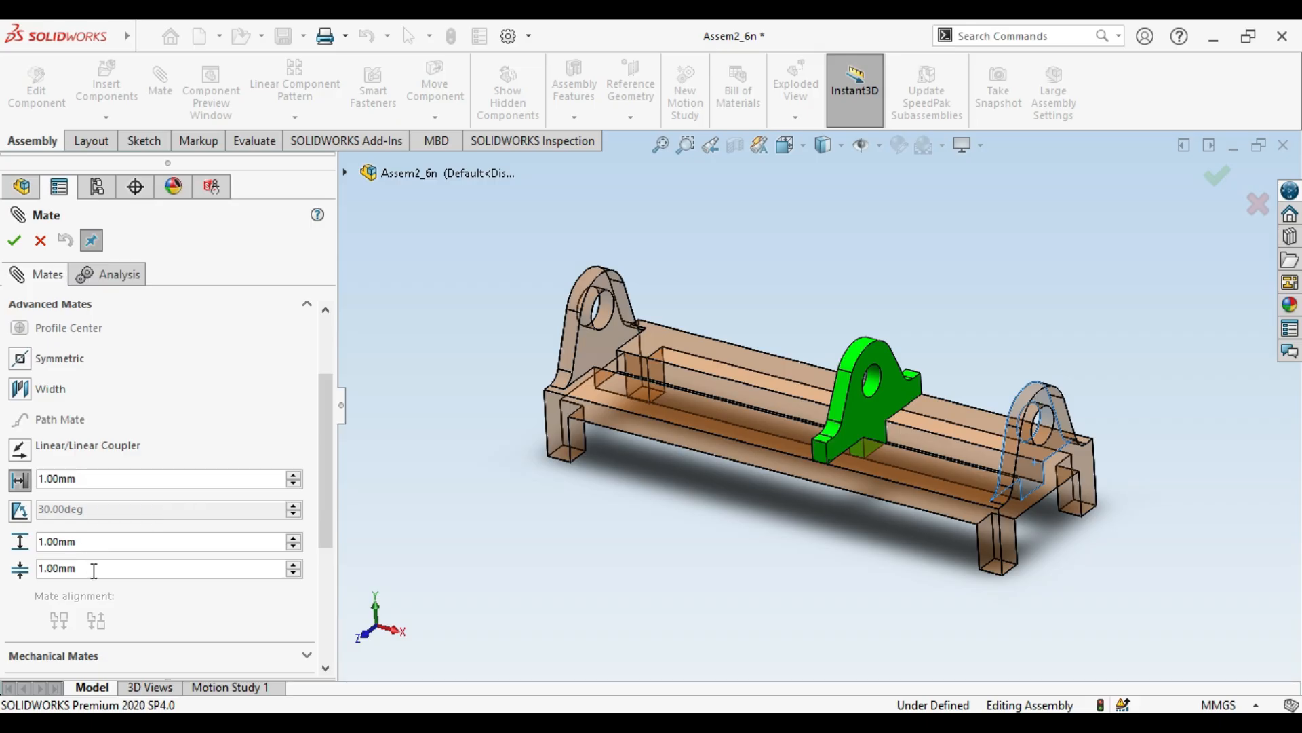
{"action": "left_click", "coordinate": [94, 570]}
{"action": "type", "text": "0"}
{"action": "left_click", "coordinate": [164, 540]}
{"action": "double_click", "coordinate": [165, 540]}
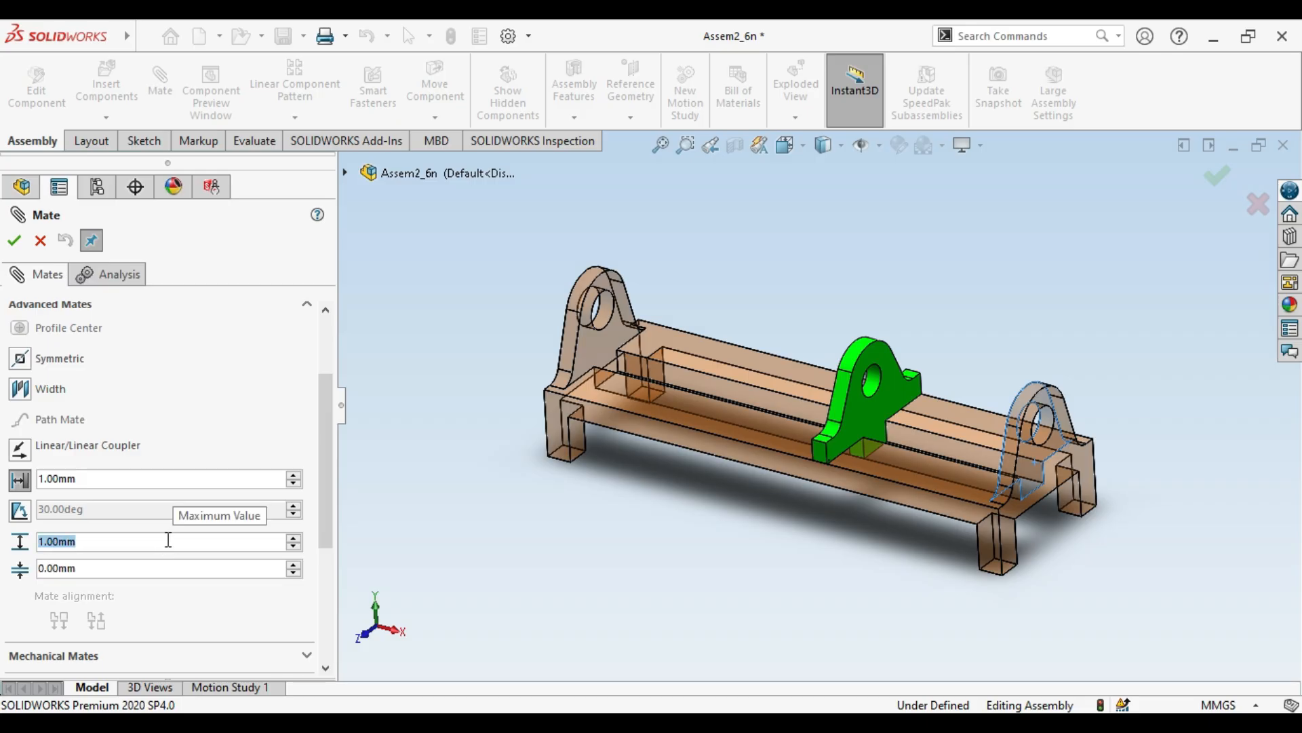
{"action": "type", "text": "145"}
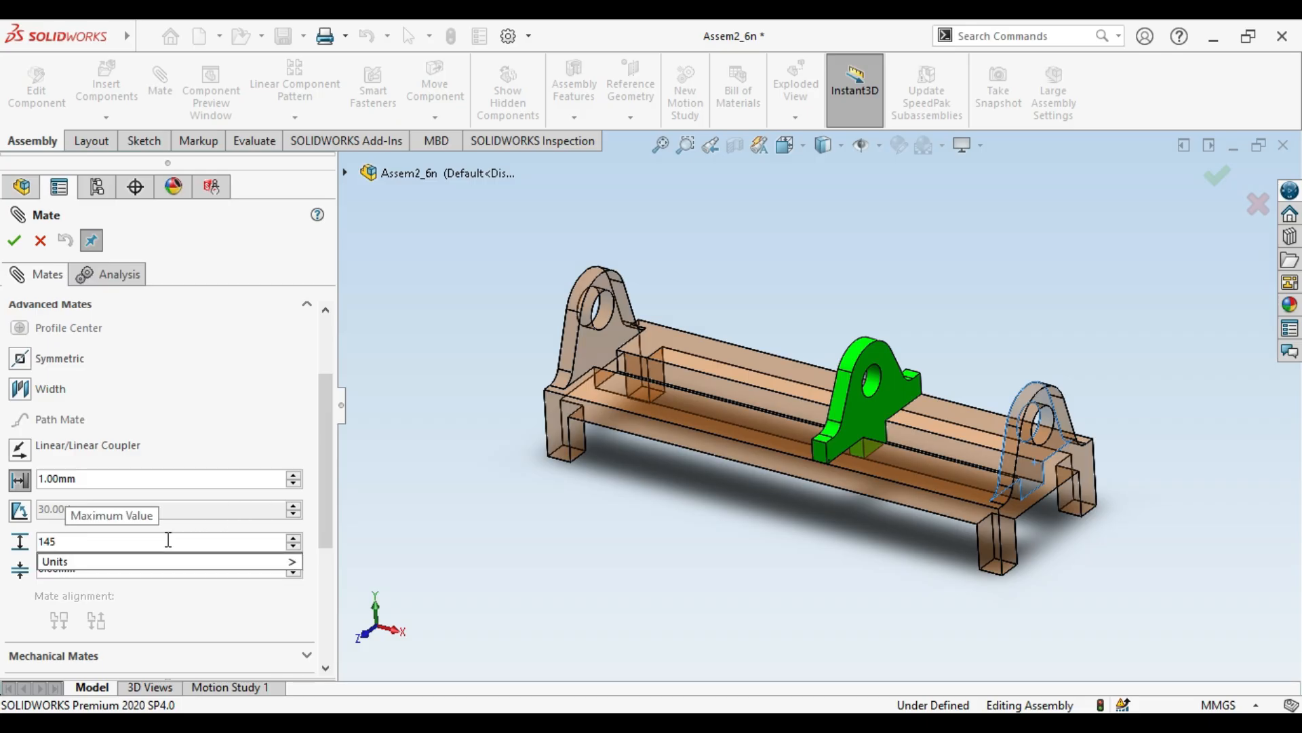
{"action": "key", "text": "Tab"}
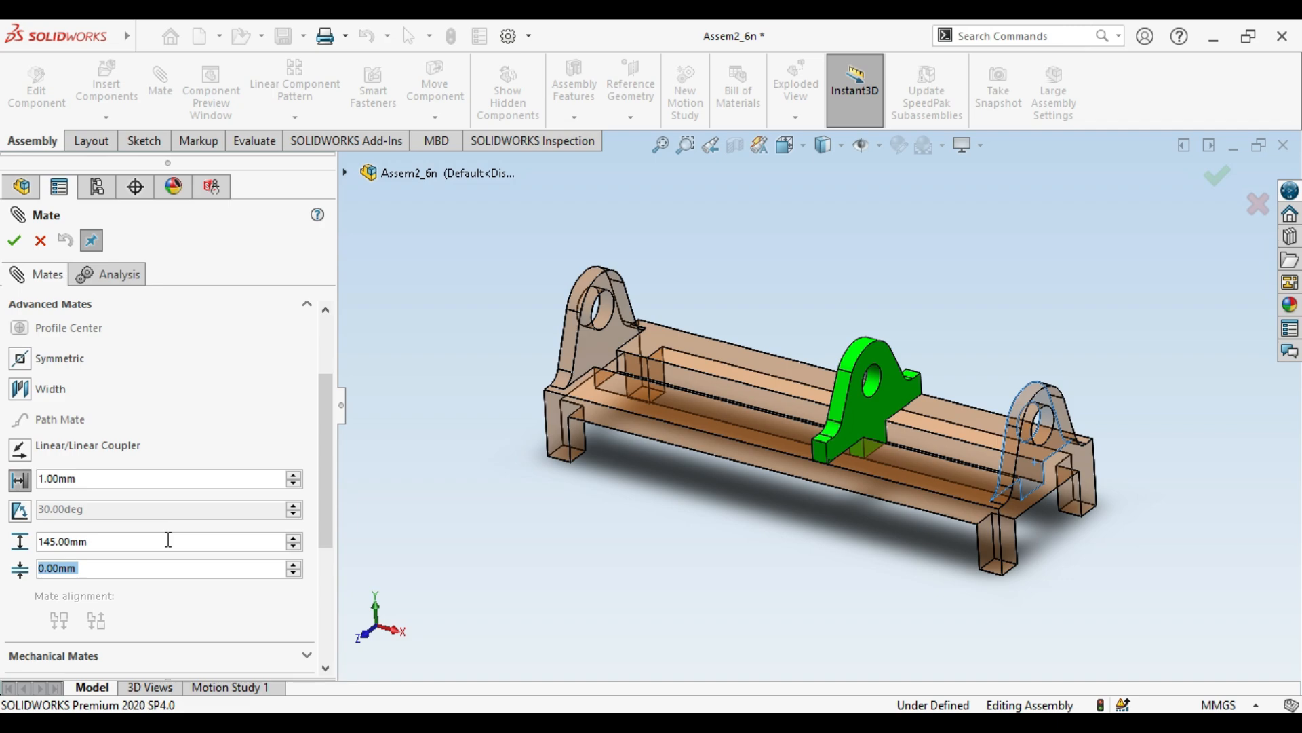
{"action": "double_click", "coordinate": [129, 477]}
{"action": "type", "text": "0"}
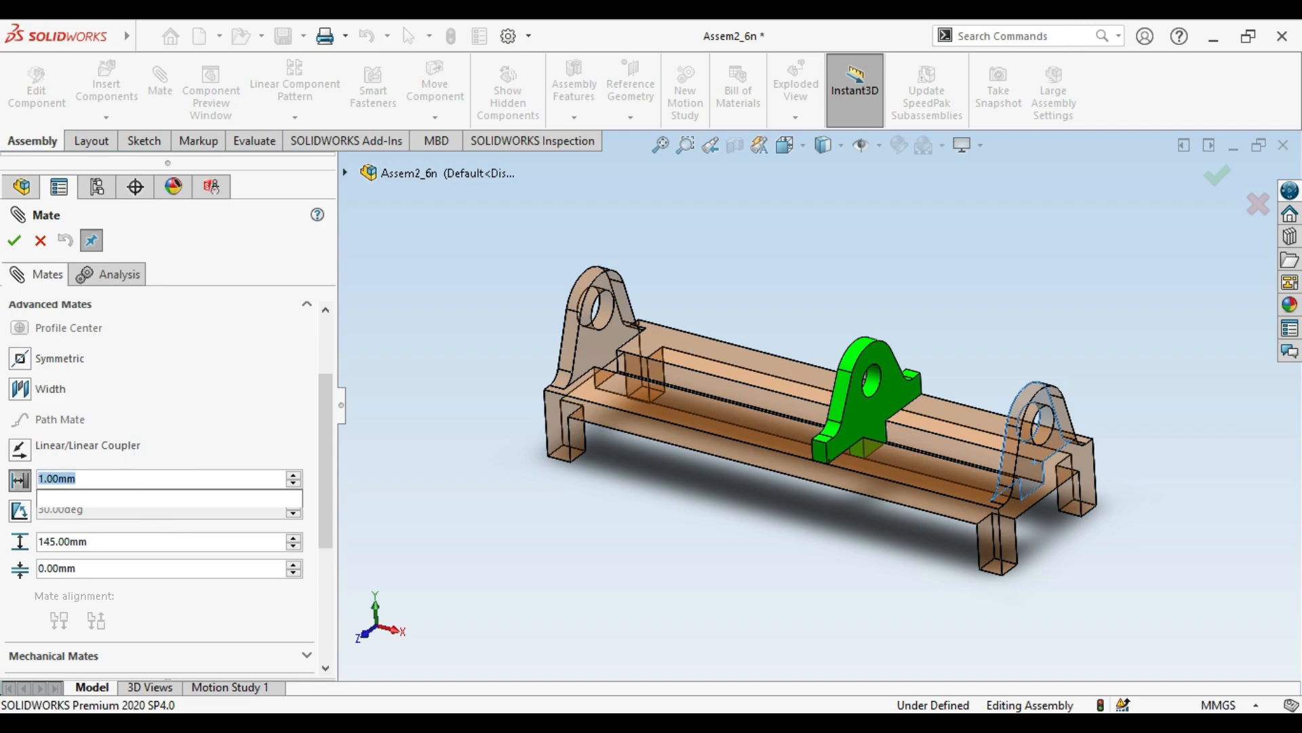
{"action": "key", "text": "Return"}
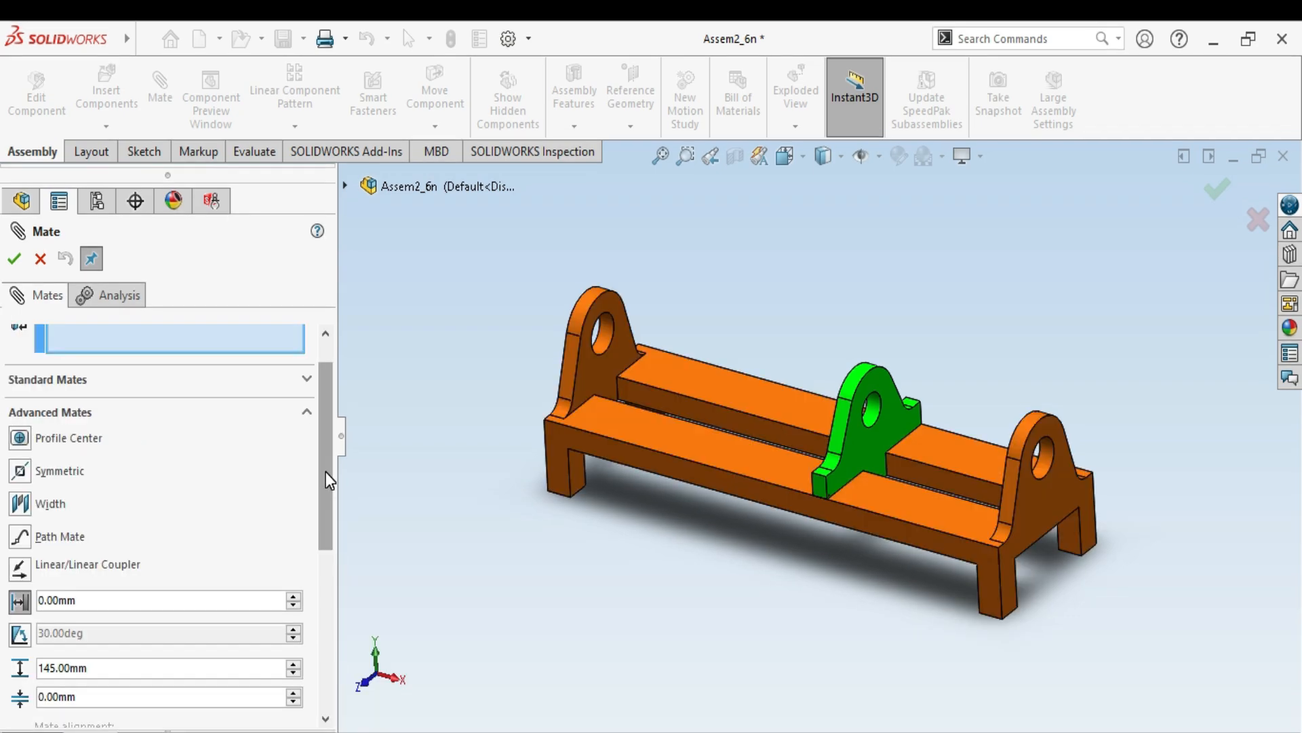
Apply the limit distance mate between the orange base's far upright inner face and the facing side of the green bracket
{"action": "left_click_drag", "start_coordinate": [325, 471], "coordinate": [326, 434]}
{"action": "left_click", "coordinate": [141, 380]}
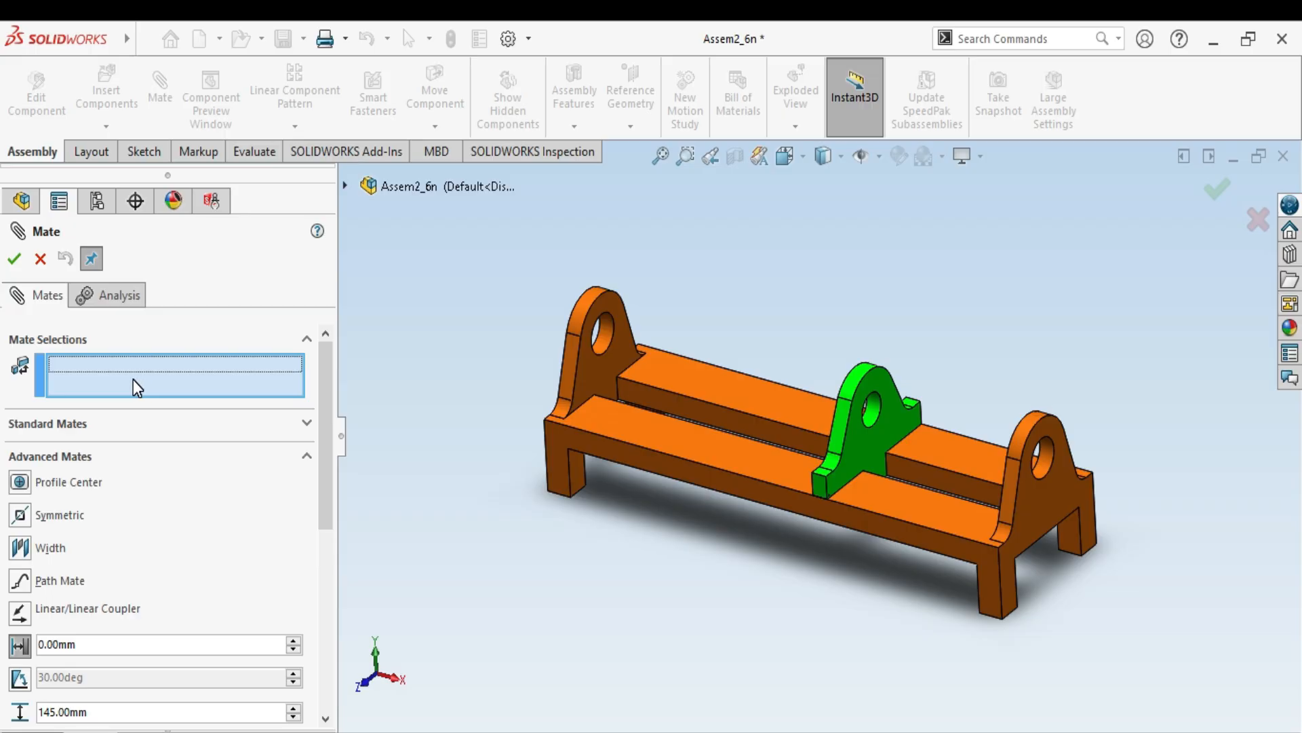
{"action": "left_click", "coordinate": [605, 375]}
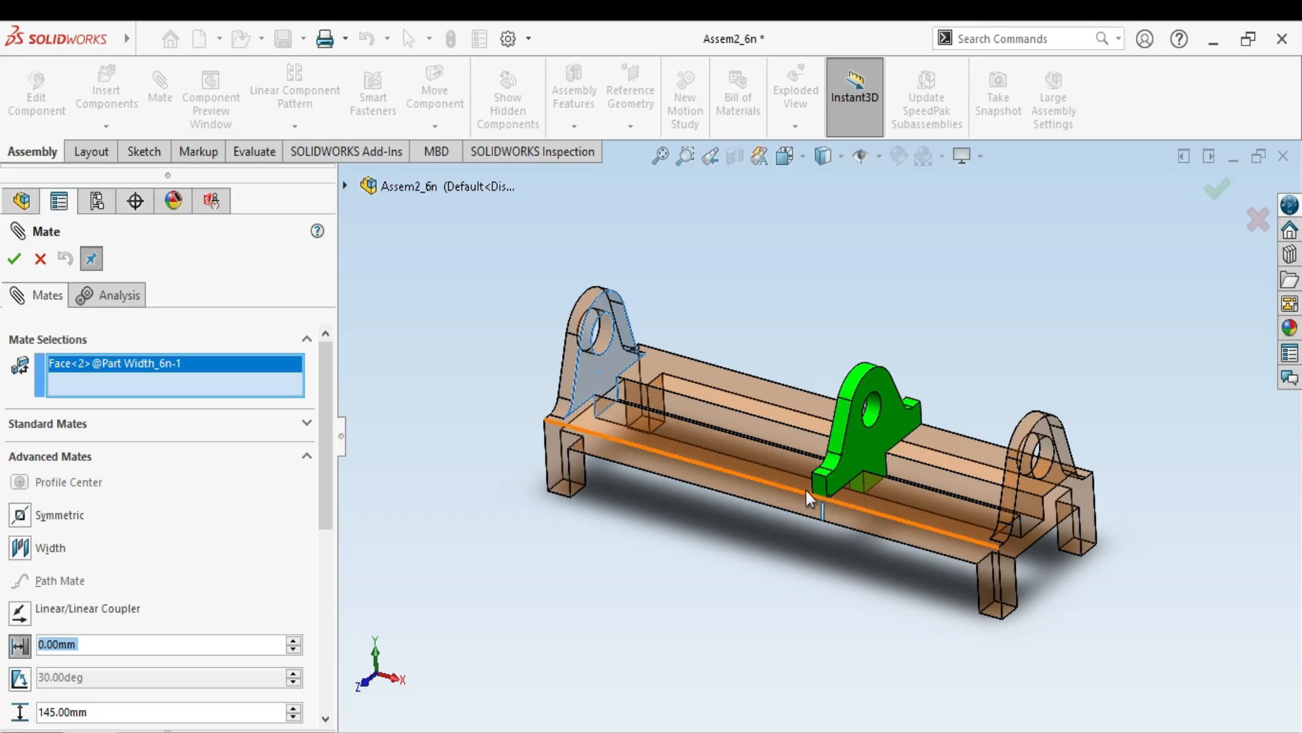
{"action": "middle_click_drag", "start_coordinate": [806, 490], "coordinate": [876, 513]}
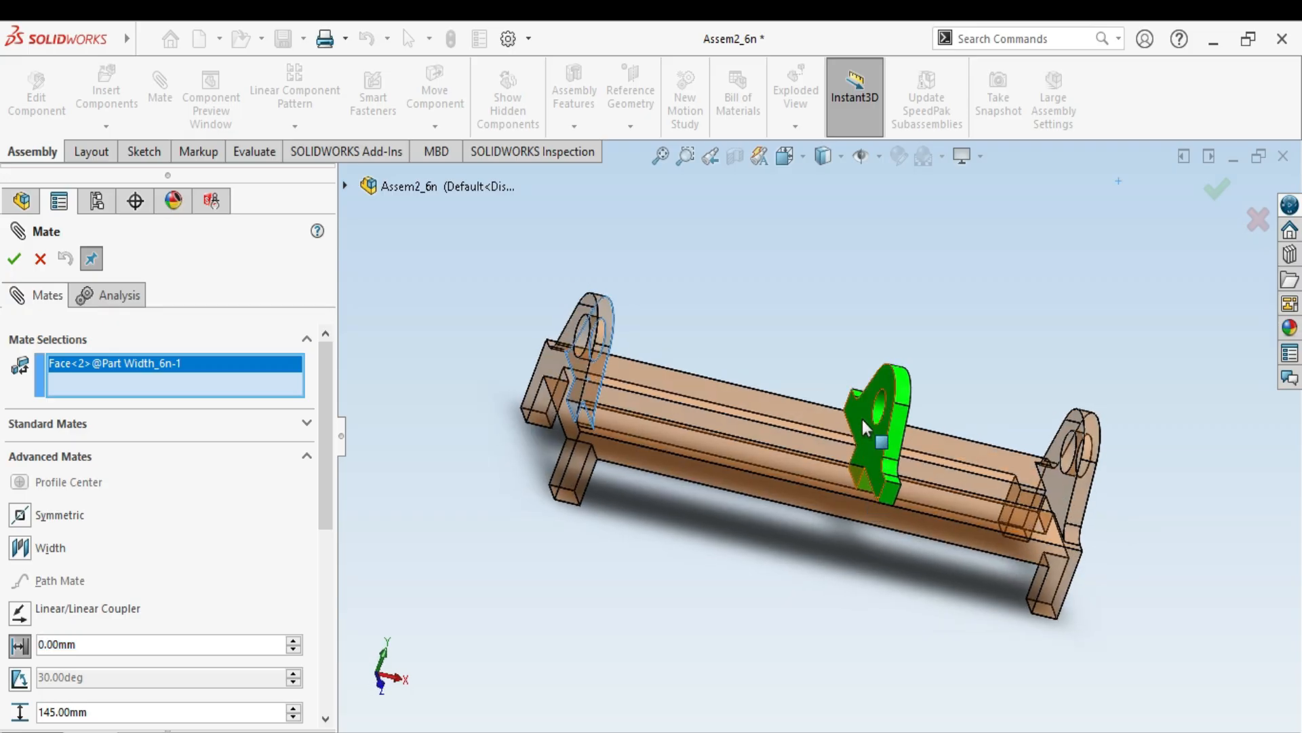
{"action": "left_click", "coordinate": [861, 421]}
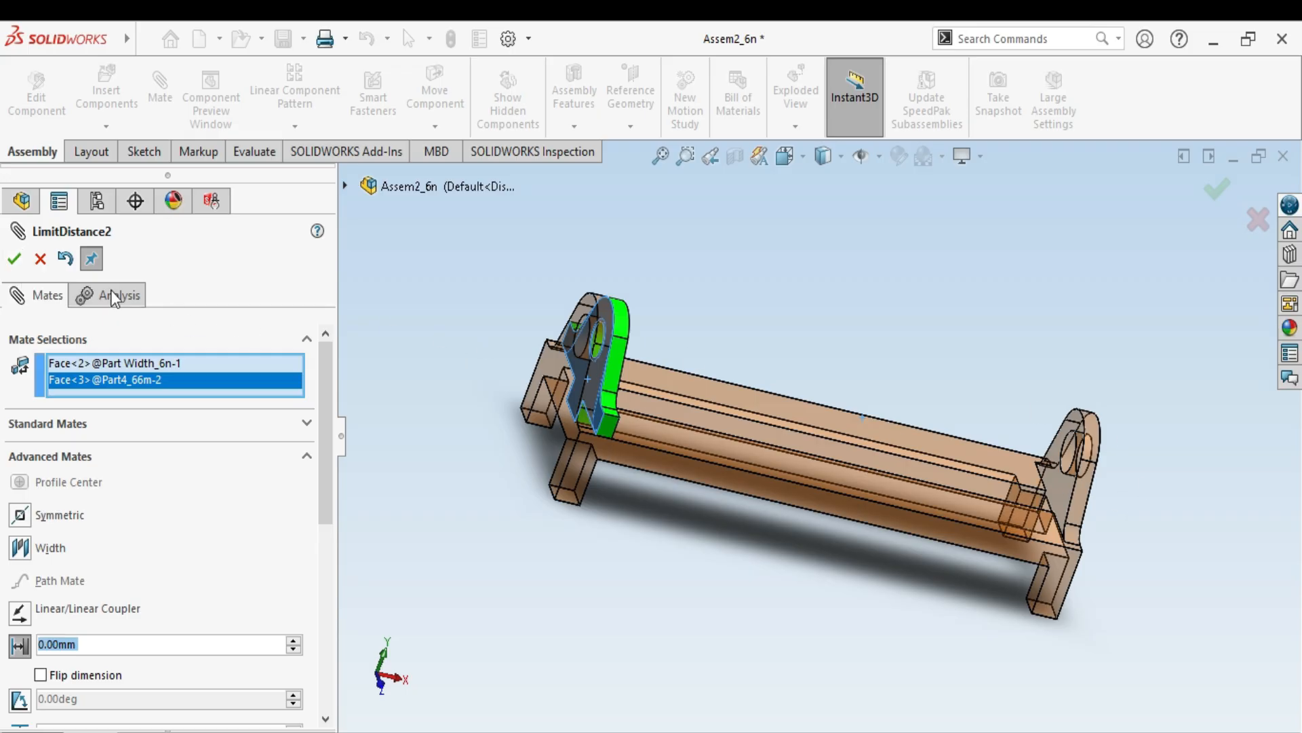
{"action": "left_click", "coordinate": [13, 266]}
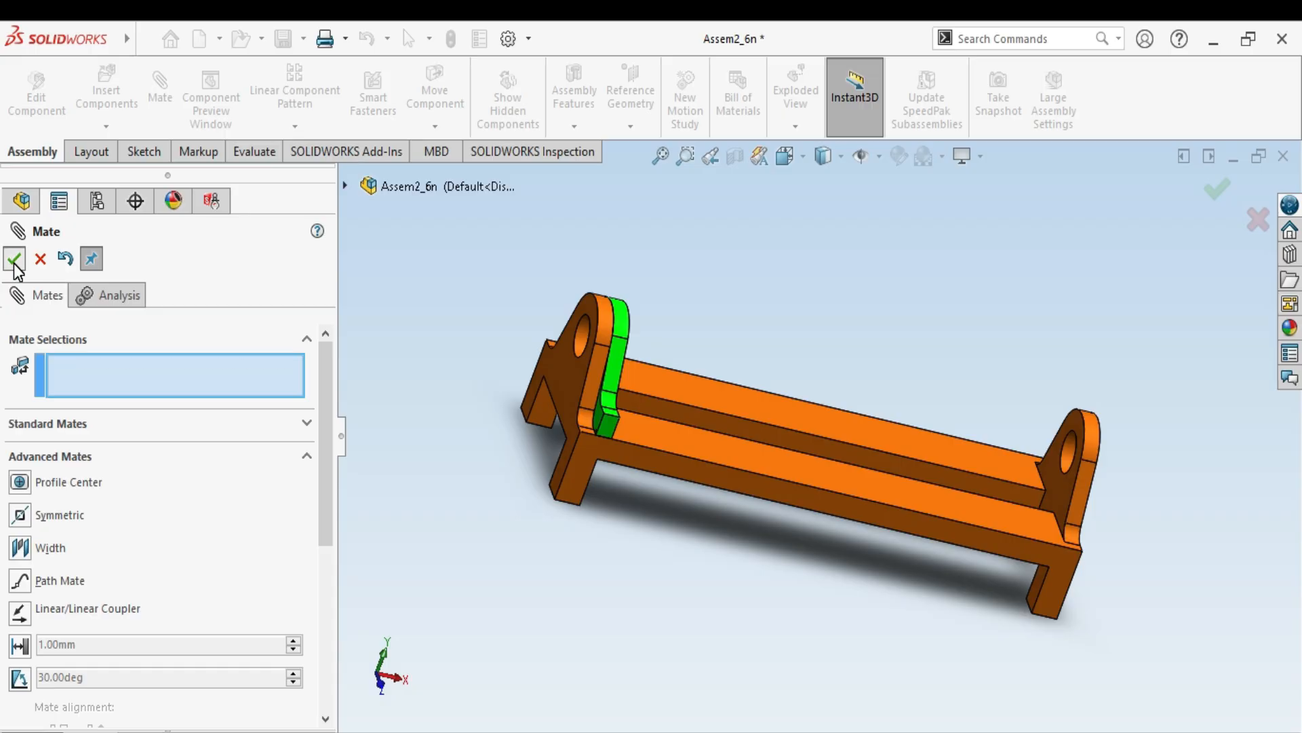
{"action": "left_click", "coordinate": [14, 267]}
{"action": "left_click", "coordinate": [784, 601]}
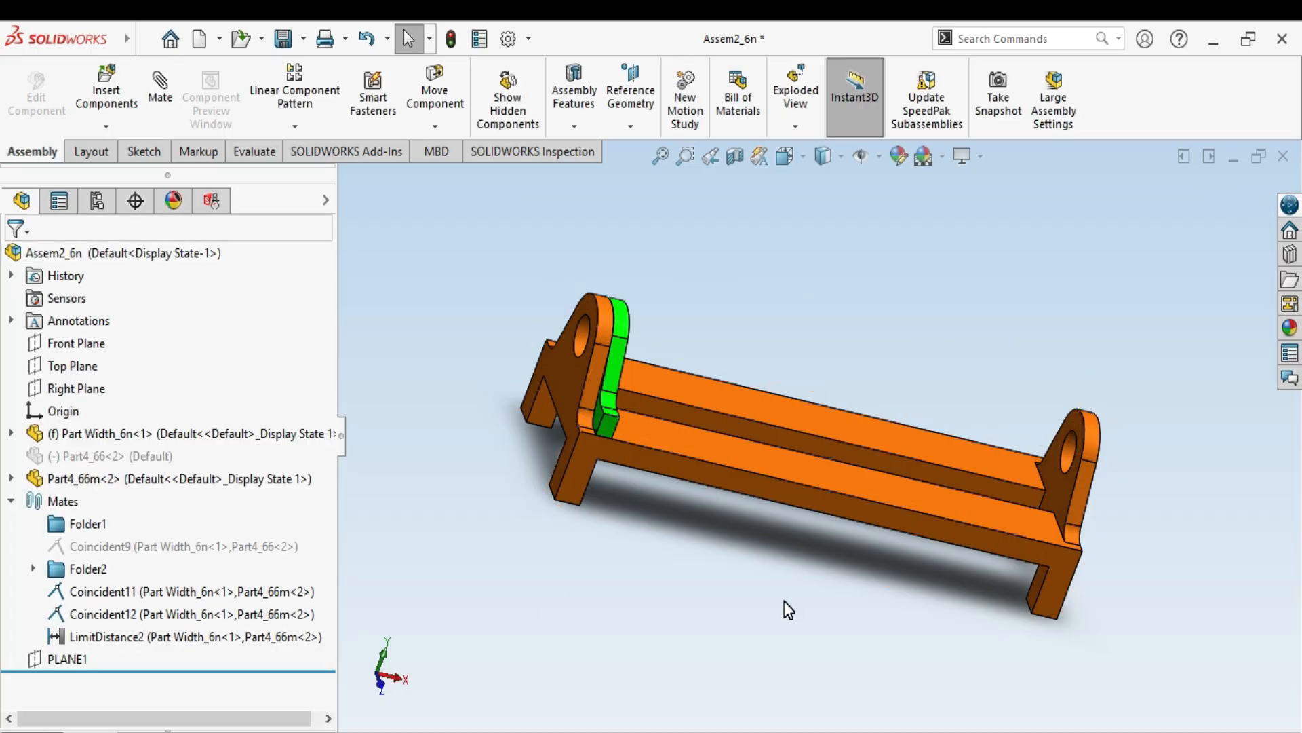
Test the minimum limit by trying to move the green bracket through the adjoining upright in isometric and front views
{"action": "key", "text": "ctrl+7"}
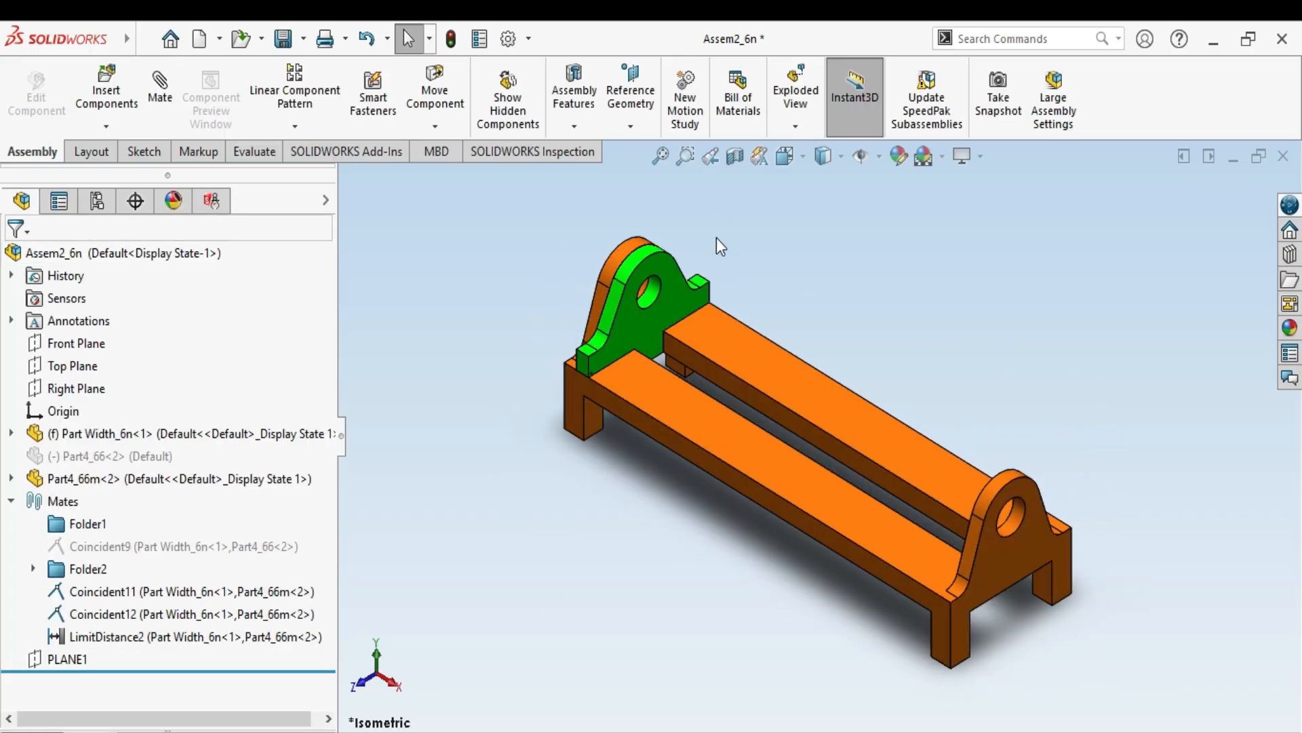
{"action": "left_click_drag", "start_coordinate": [637, 263], "coordinate": [546, 245]}
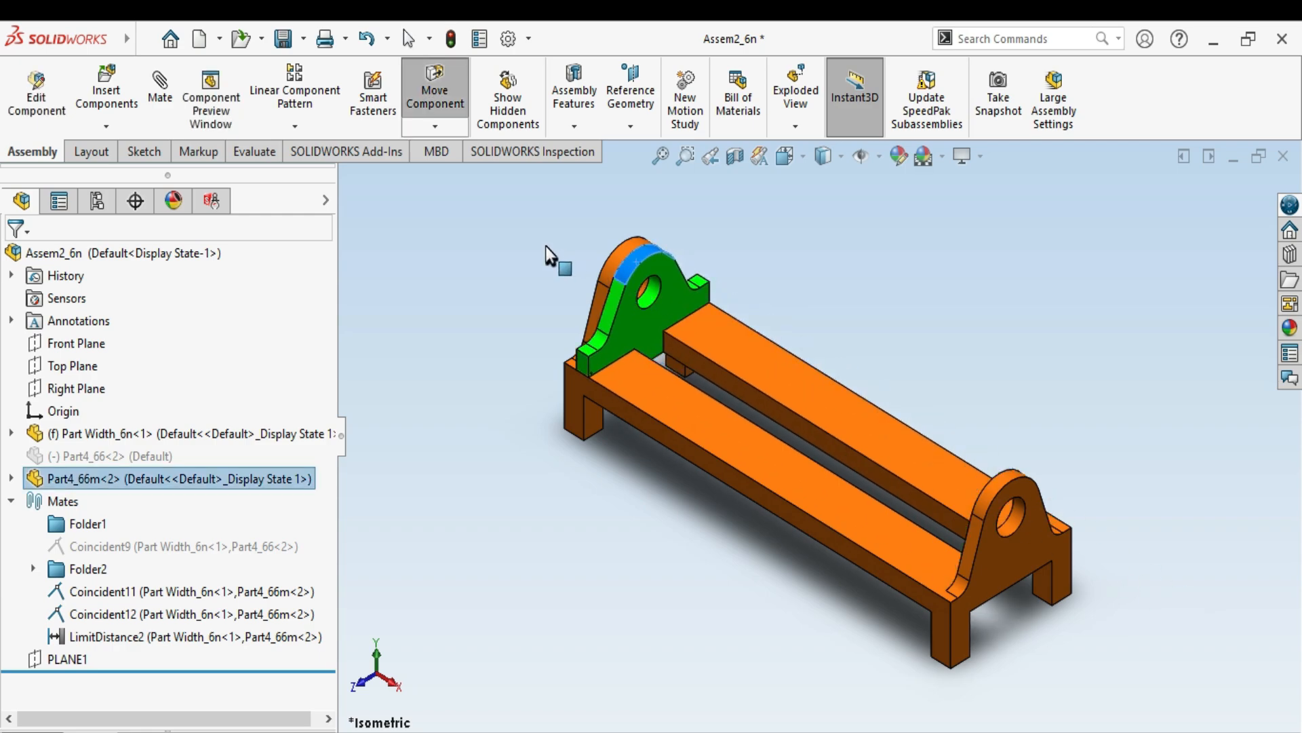
{"action": "key", "text": "space"}
{"action": "left_click", "coordinate": [561, 564]}
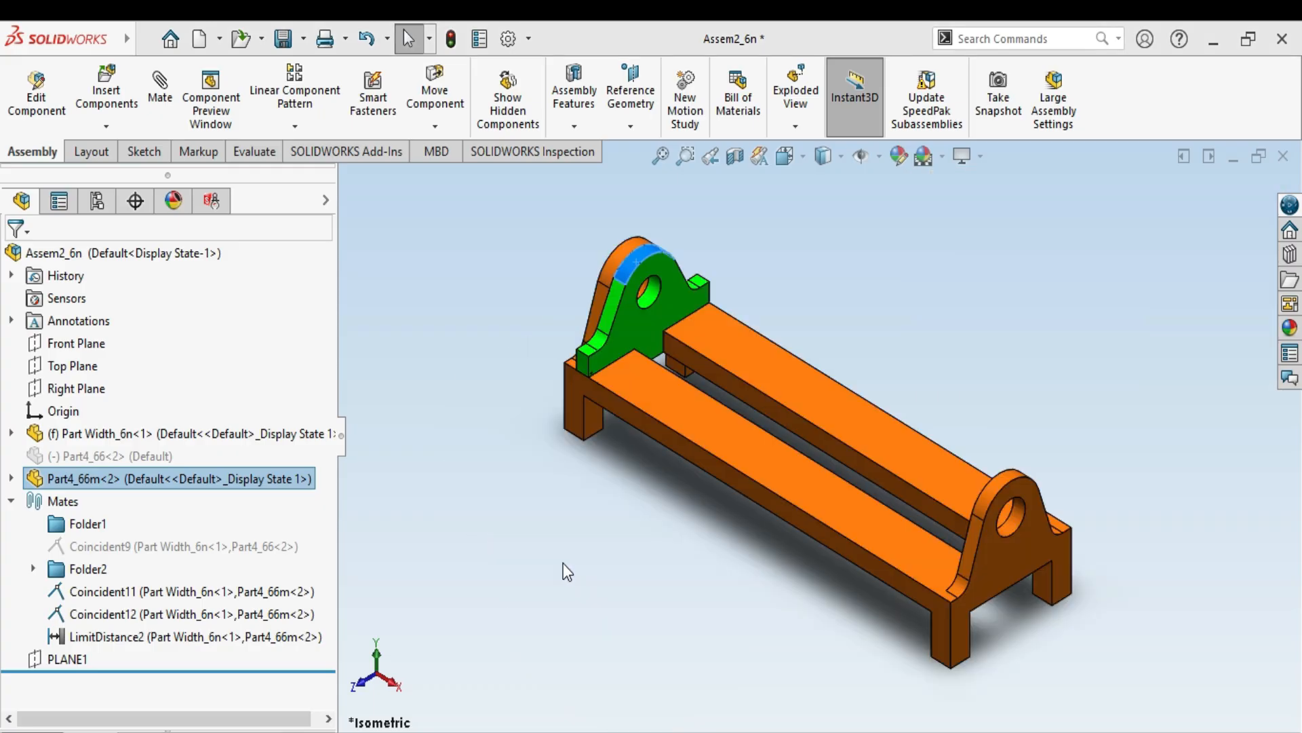
{"action": "left_click", "coordinate": [702, 544]}
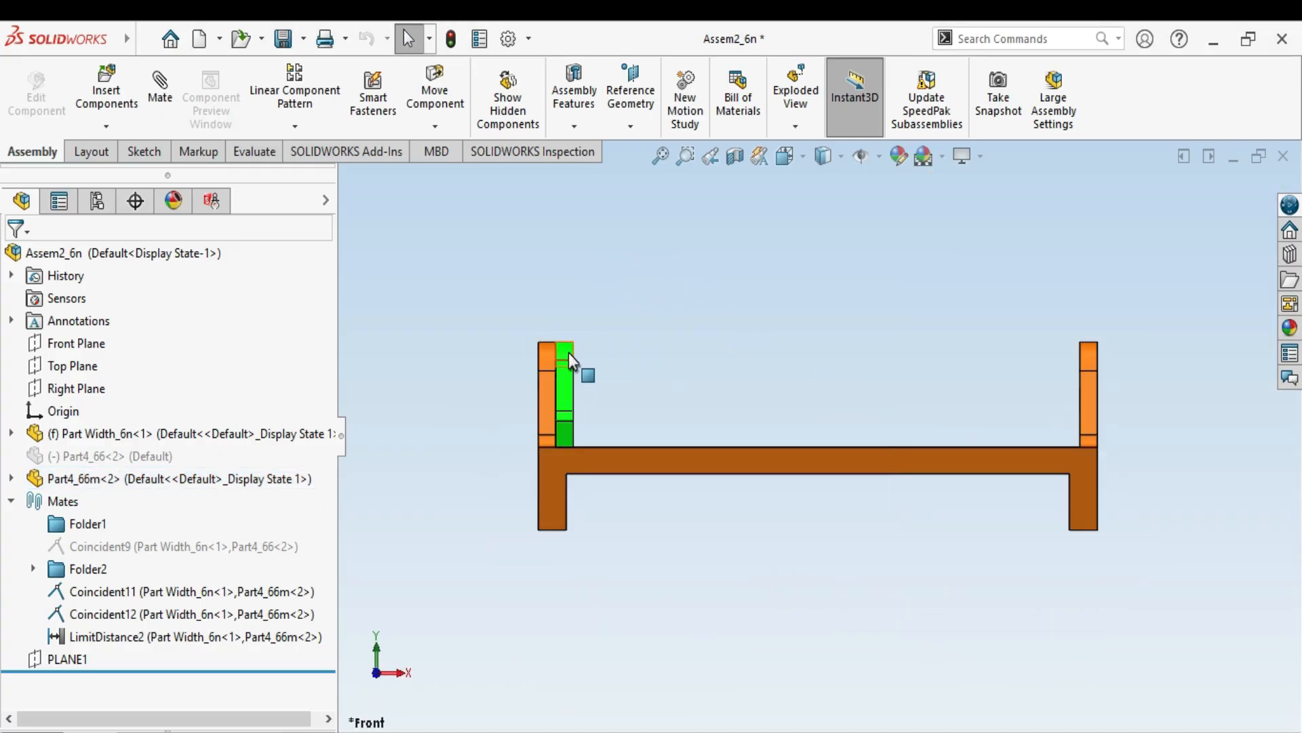
{"action": "left_click_drag", "start_coordinate": [568, 353], "coordinate": [520, 380]}
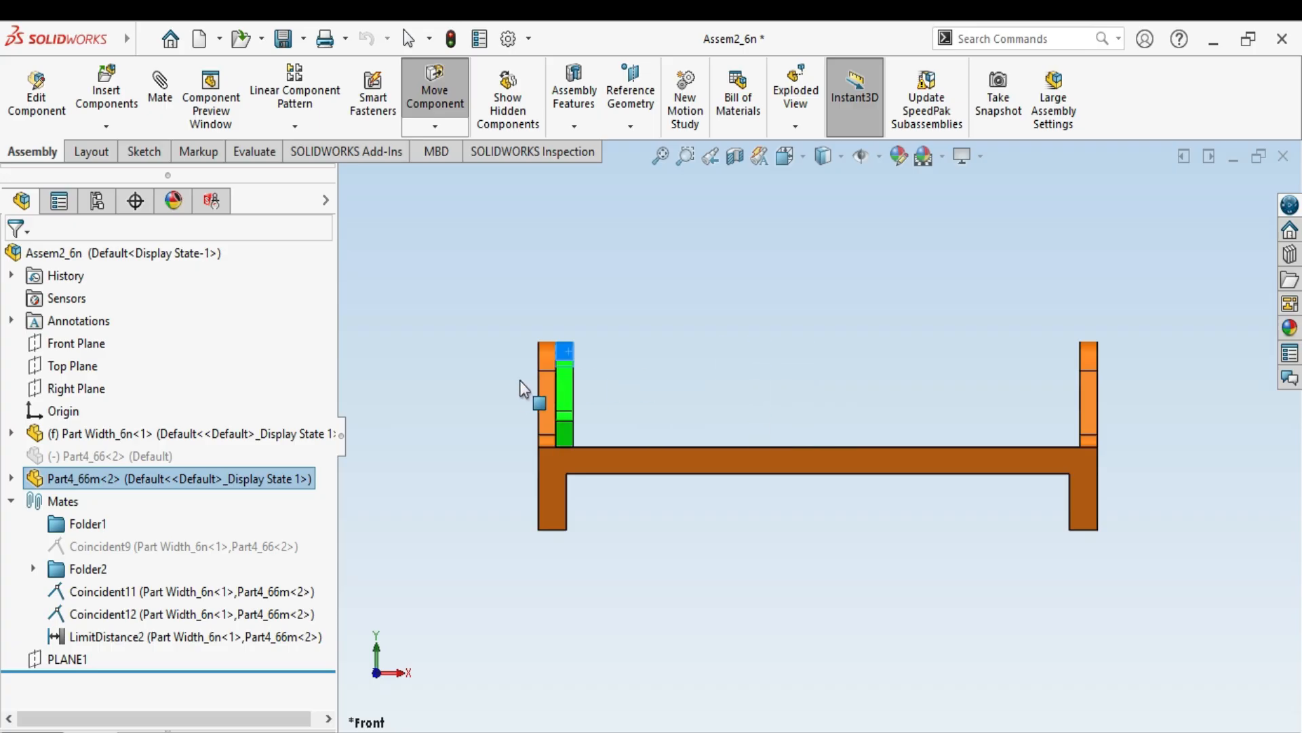
Slide the green bracket along the base to the opposite upright, then part of the way back
{"action": "left_click_drag", "start_coordinate": [612, 389], "coordinate": [774, 365]}
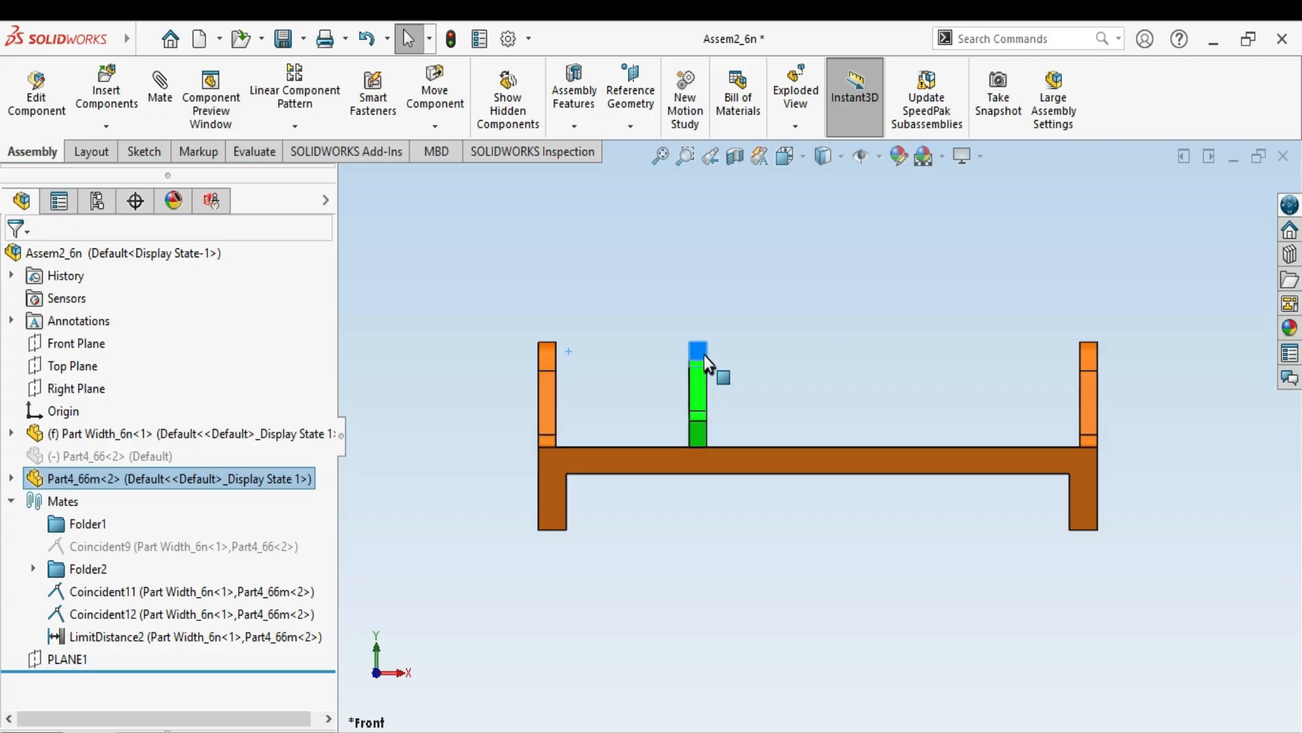
{"action": "left_click_drag", "start_coordinate": [692, 347], "coordinate": [1149, 368]}
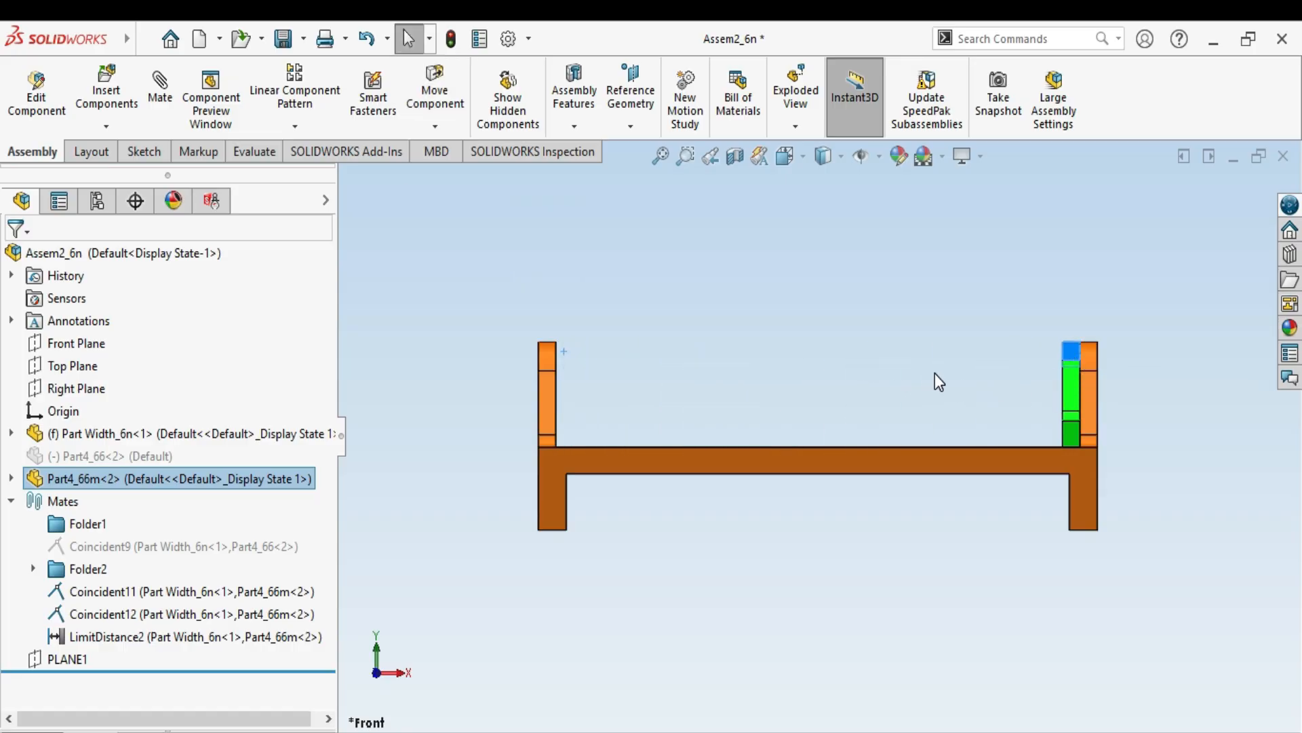
{"action": "middle_click_drag", "start_coordinate": [935, 373], "coordinate": [965, 421]}
{"action": "left_click_drag", "start_coordinate": [1058, 376], "coordinate": [740, 335]}
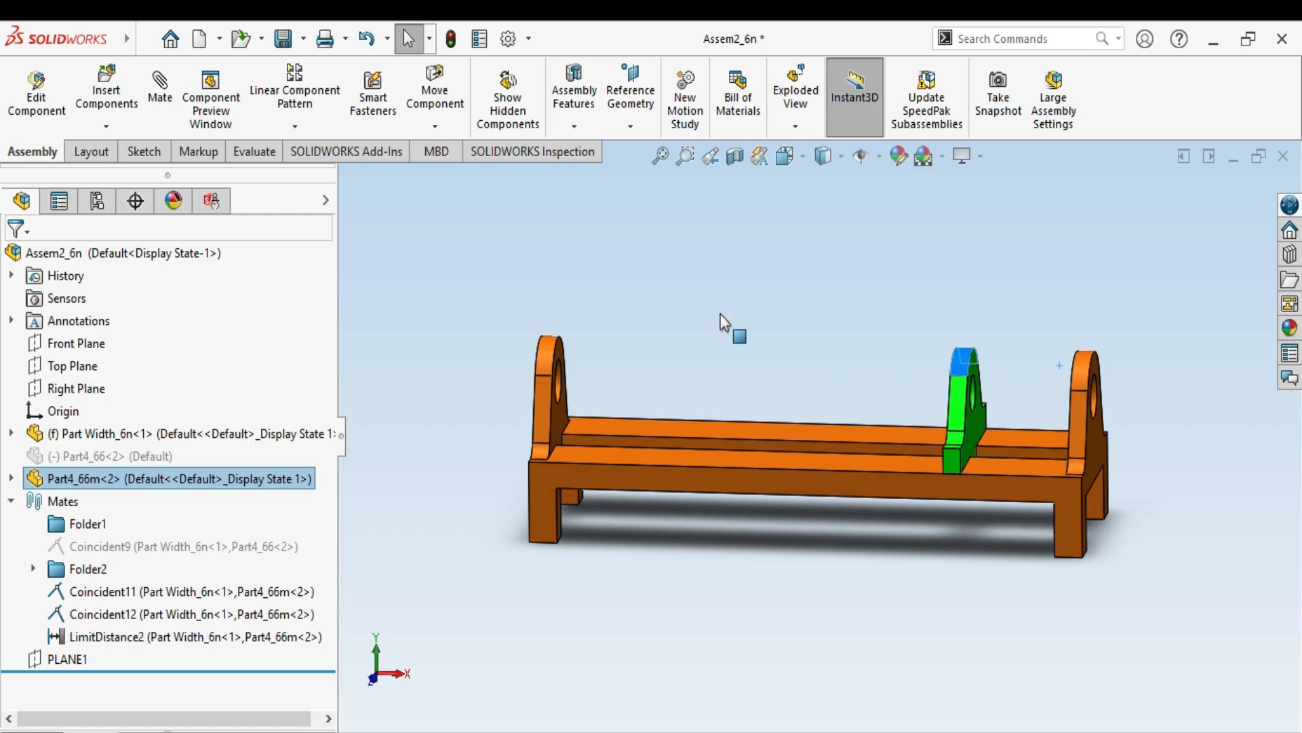
Measure the distance between the inner faces of the base's two uprights
{"action": "left_click", "coordinate": [257, 151]}
{"action": "left_click", "coordinate": [269, 87]}
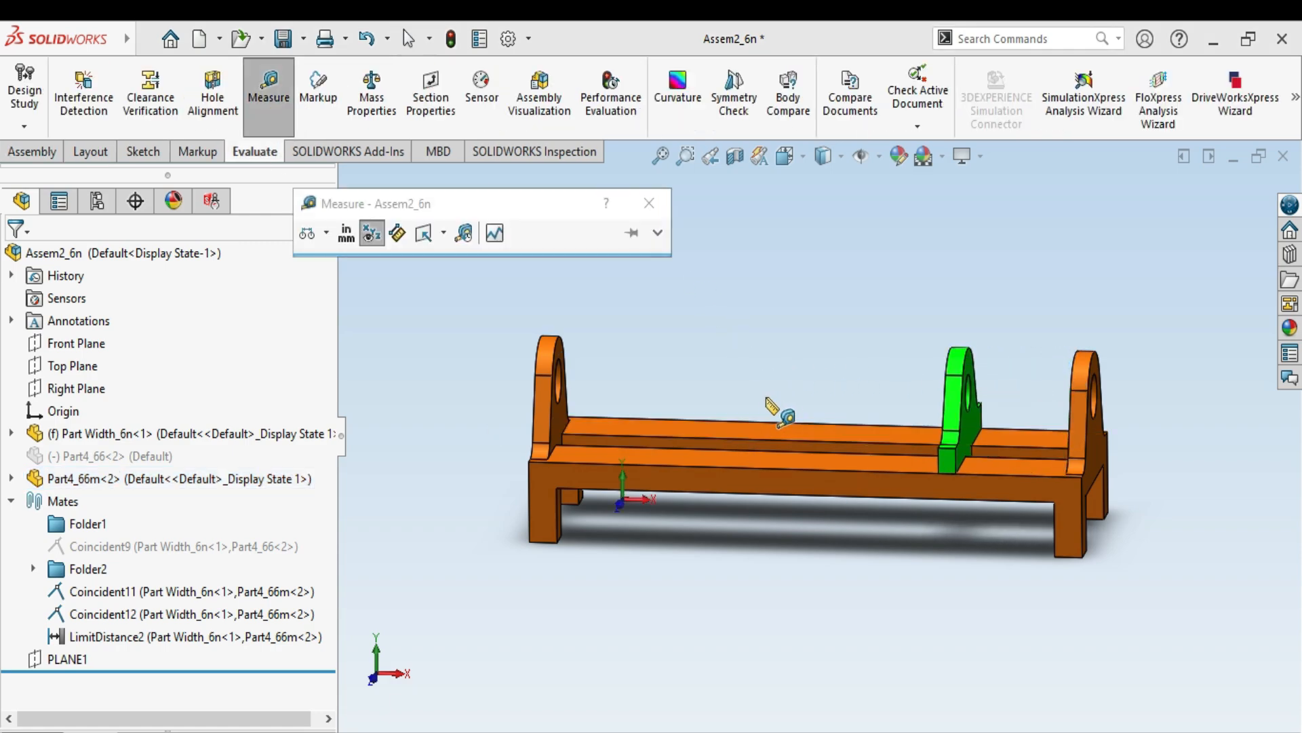
{"action": "middle_click_drag", "start_coordinate": [770, 407], "coordinate": [689, 427]}
{"action": "left_click", "coordinate": [593, 400]}
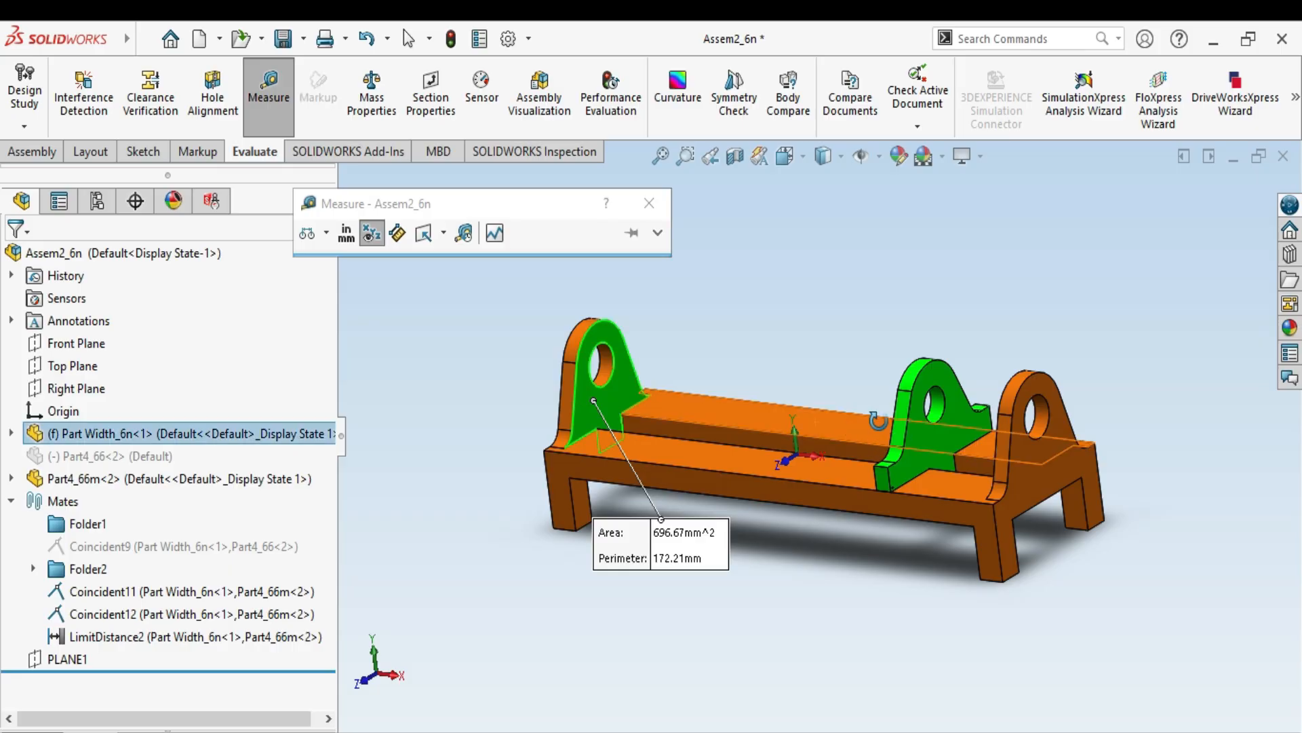
{"action": "middle_click_drag", "start_coordinate": [839, 432], "coordinate": [1003, 448]}
{"action": "left_click", "coordinate": [1074, 462]}
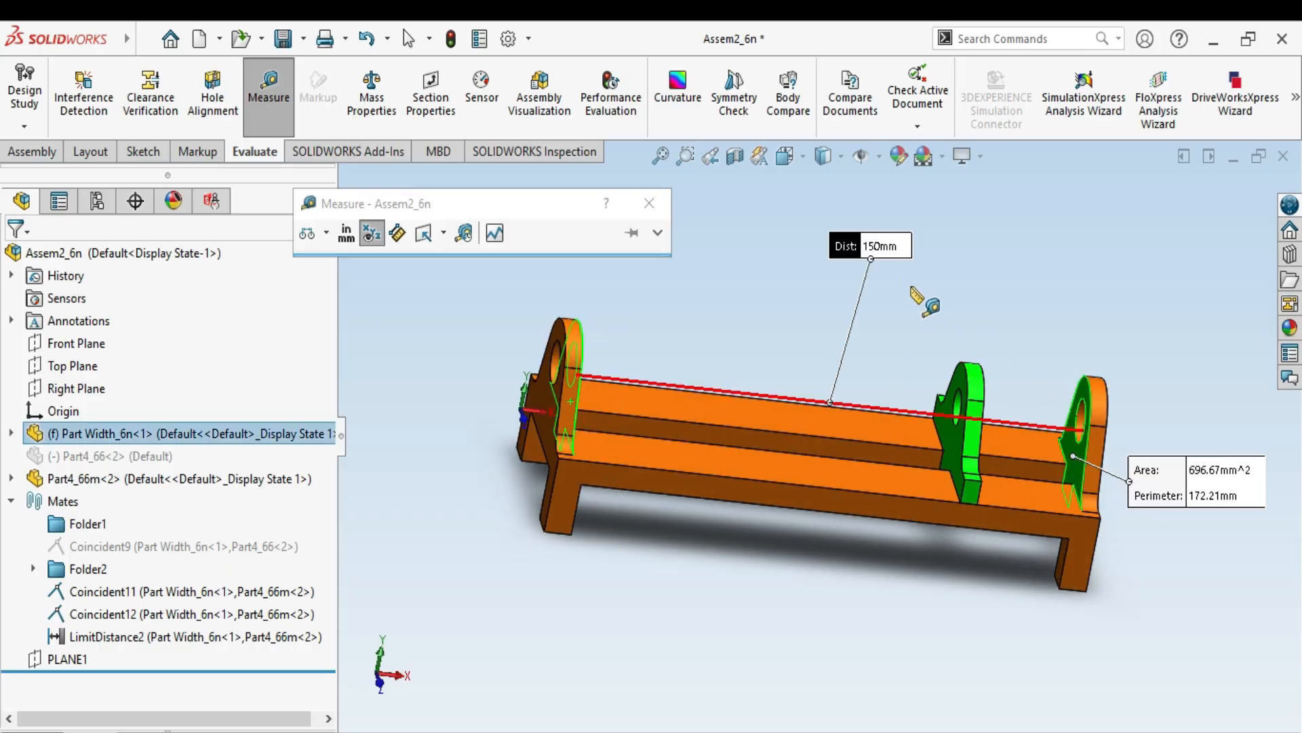
{"action": "key", "text": "Escape"}
Measure the green bracket's thickness along a short side edge and return to the isometric view
{"action": "scroll", "coordinate": [990, 428], "scroll_direction": "down", "scroll_amount": 5}
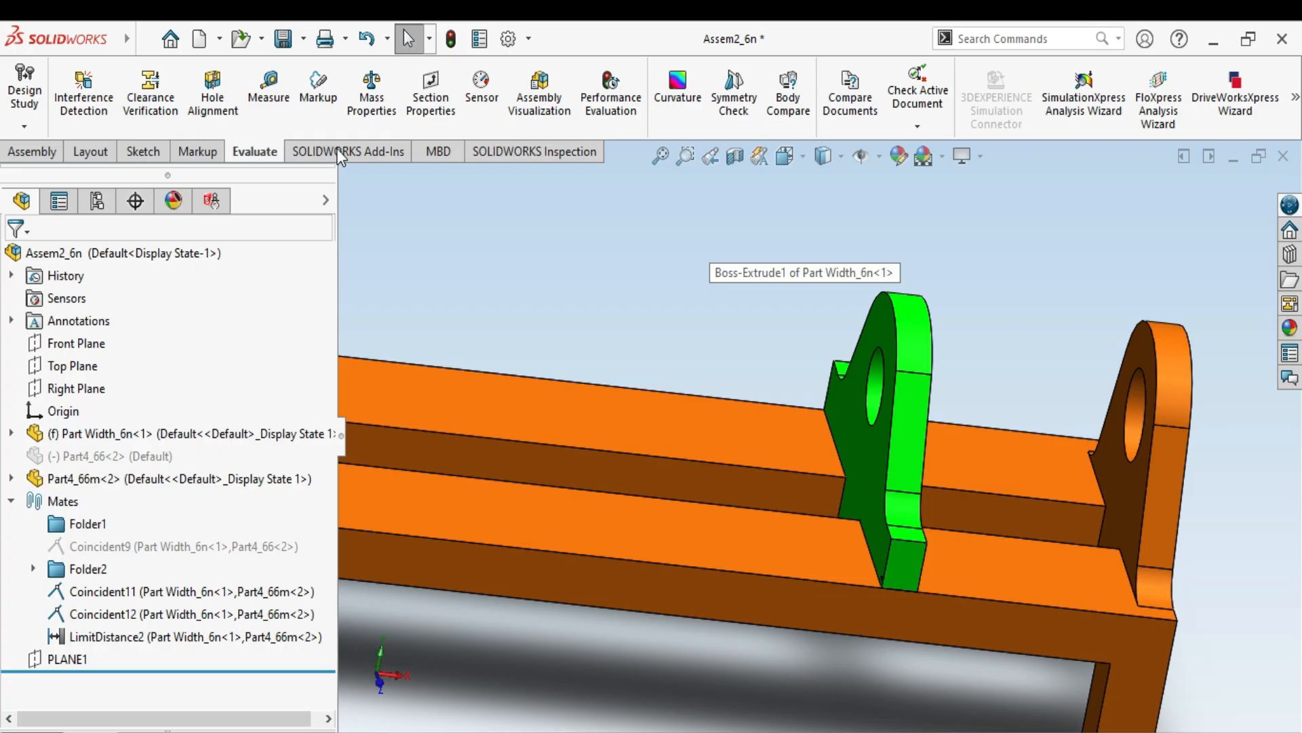
{"action": "left_click", "coordinate": [269, 88]}
{"action": "left_click", "coordinate": [902, 493]}
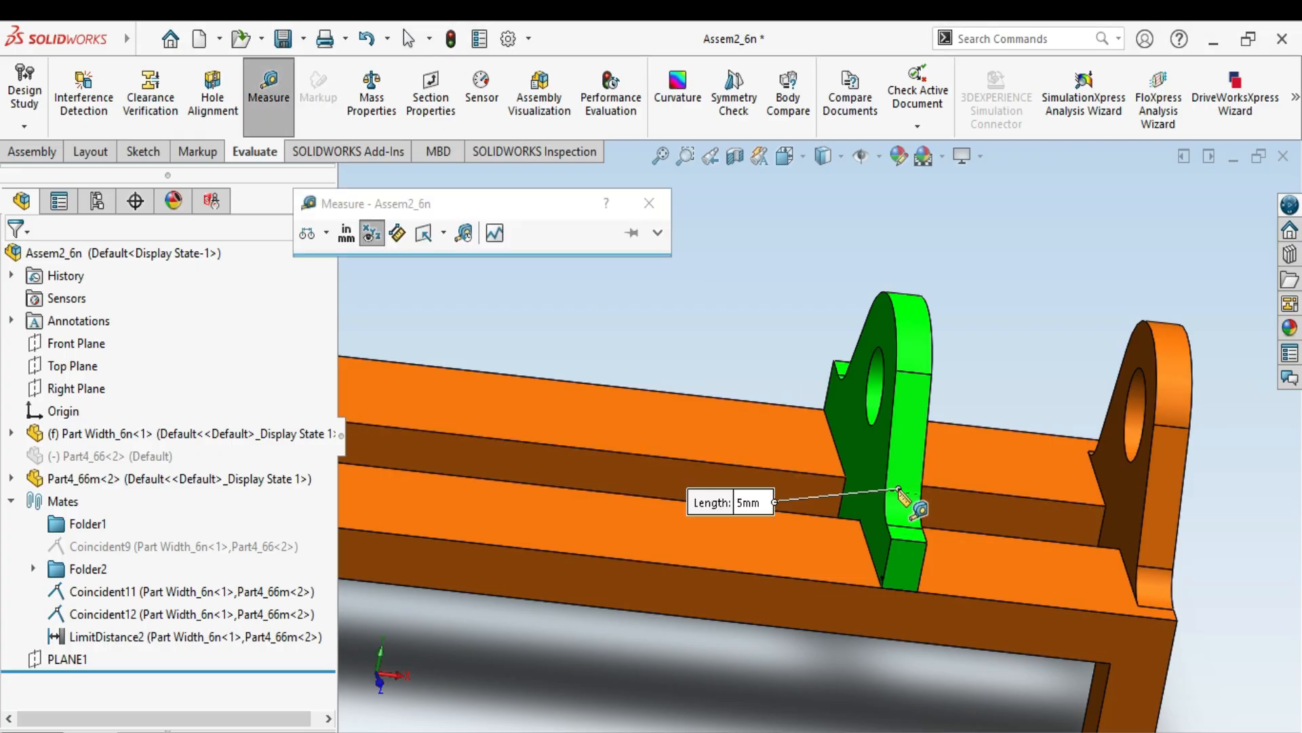
{"action": "key", "text": "Escape"}
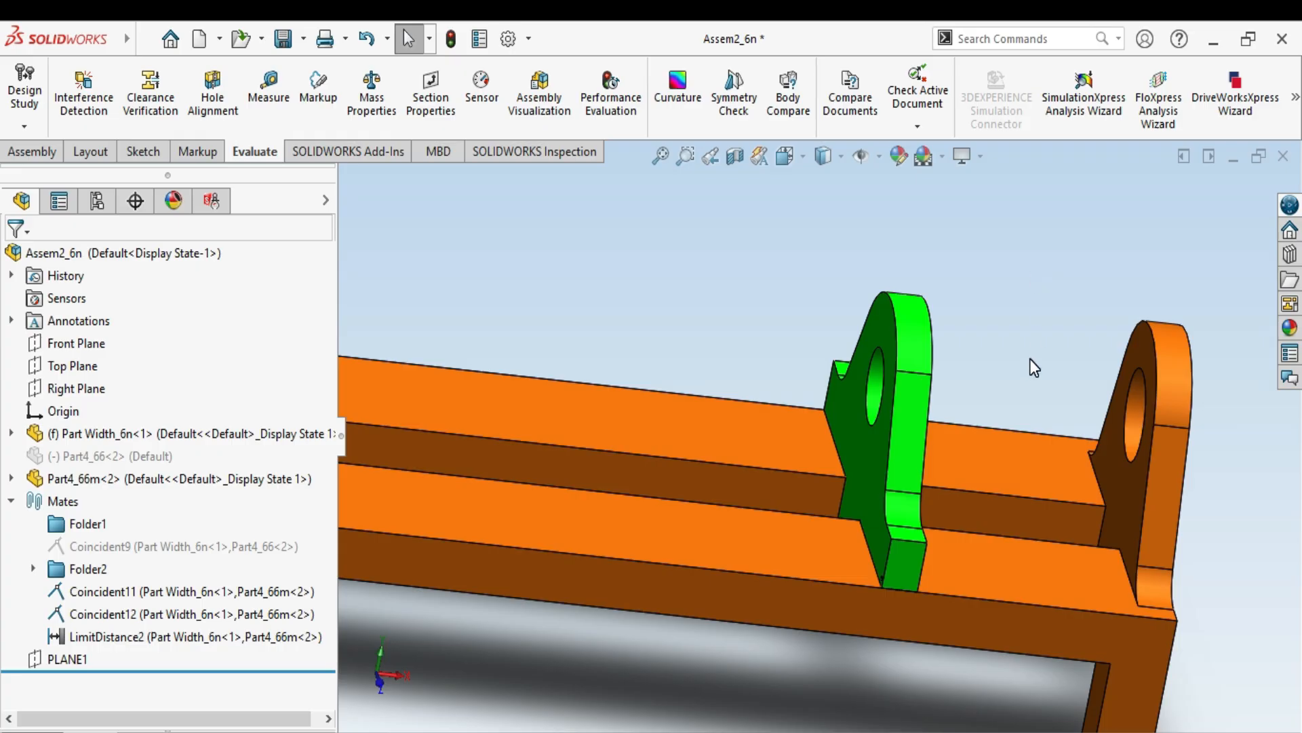
{"action": "scroll", "coordinate": [1029, 359], "scroll_direction": "up", "scroll_amount": 2}
{"action": "scroll", "coordinate": [1031, 360], "scroll_direction": "up", "scroll_amount": 3}
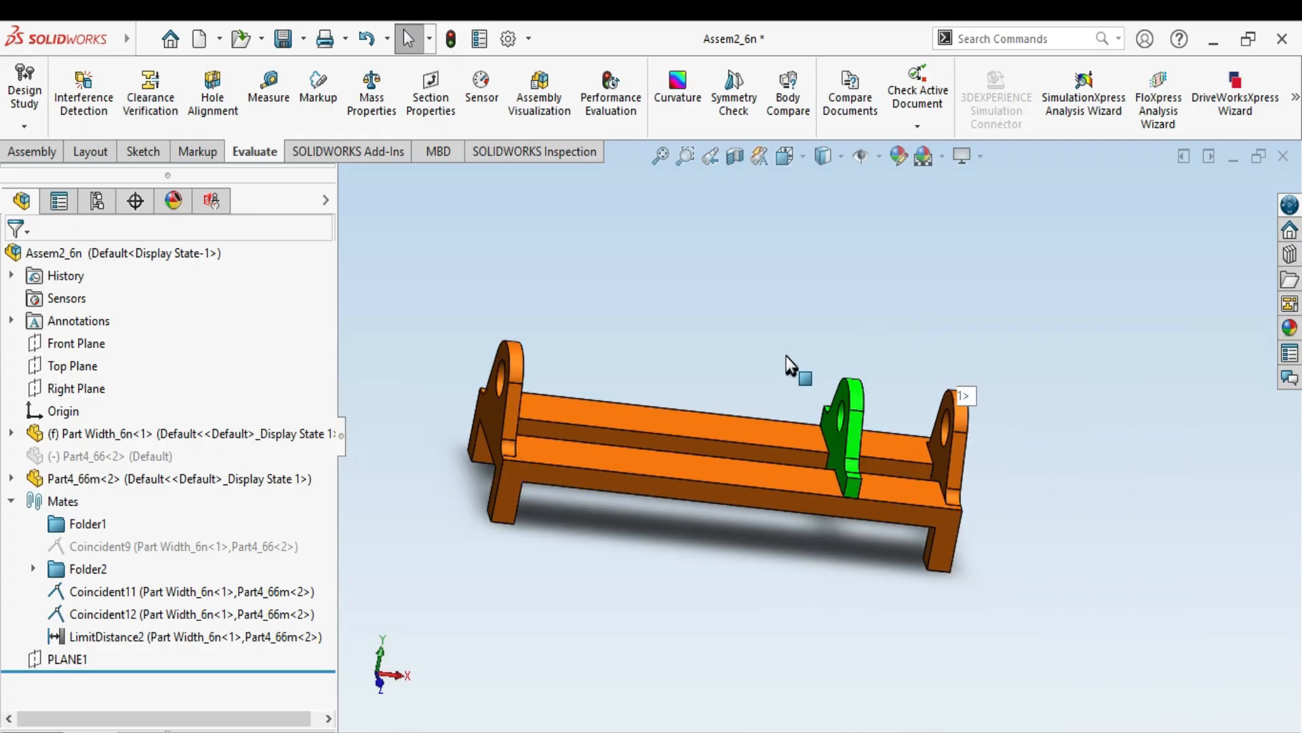
{"action": "key", "text": "ctrl+7"}
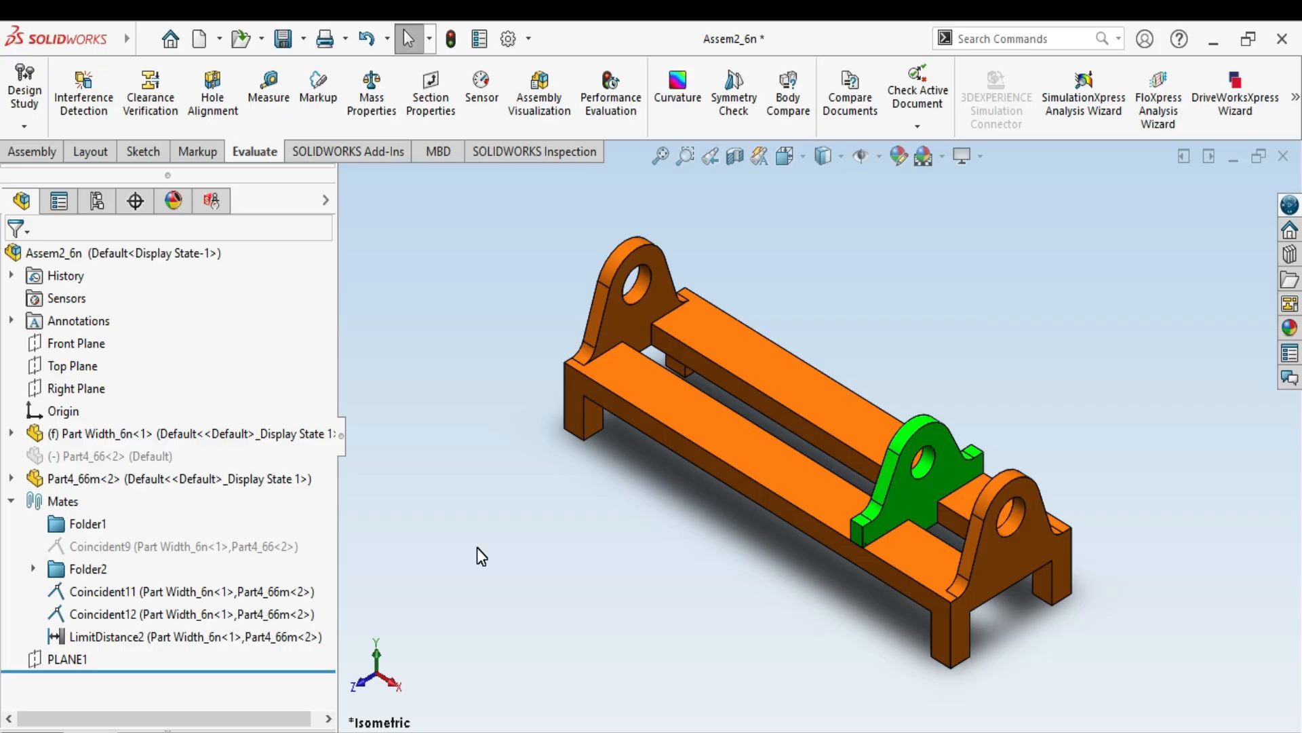
Edit the LimitDistance2 mate to set its maximum value to 100 mm, and rebuild the assembly
{"action": "left_click", "coordinate": [177, 639]}
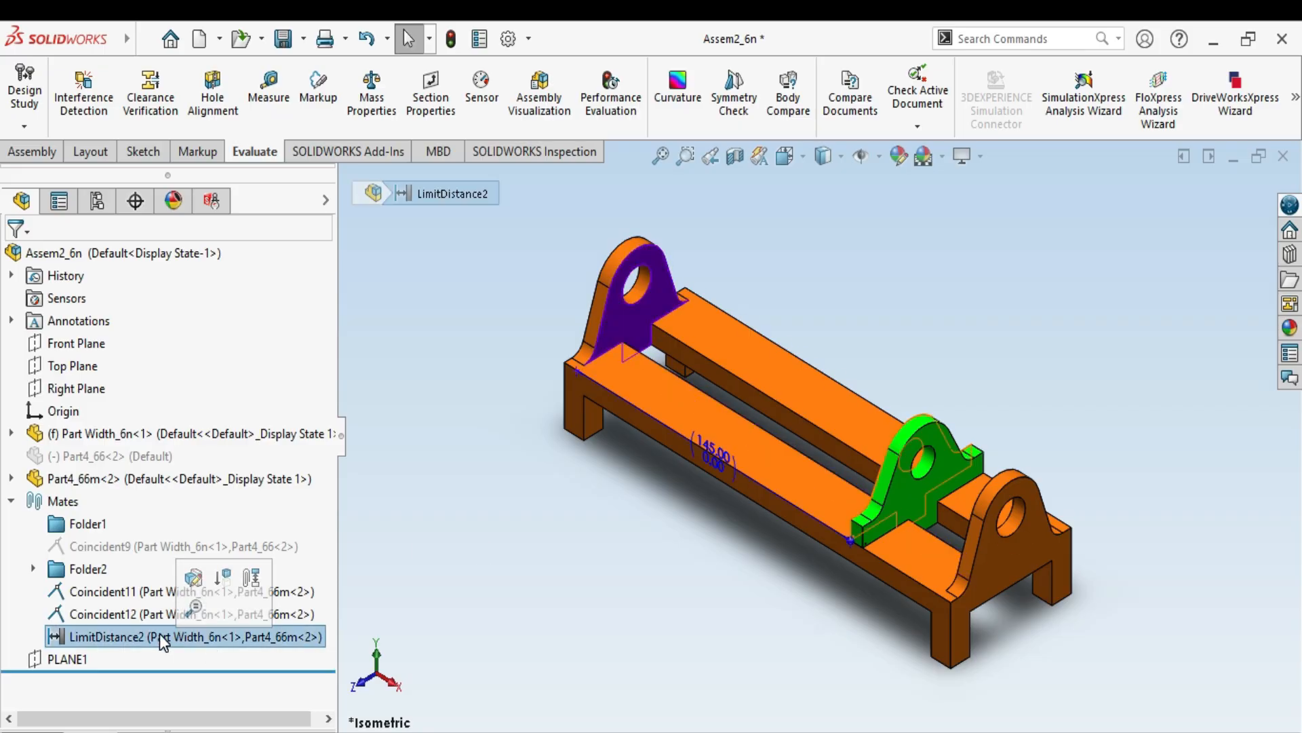
{"action": "left_click", "coordinate": [132, 636]}
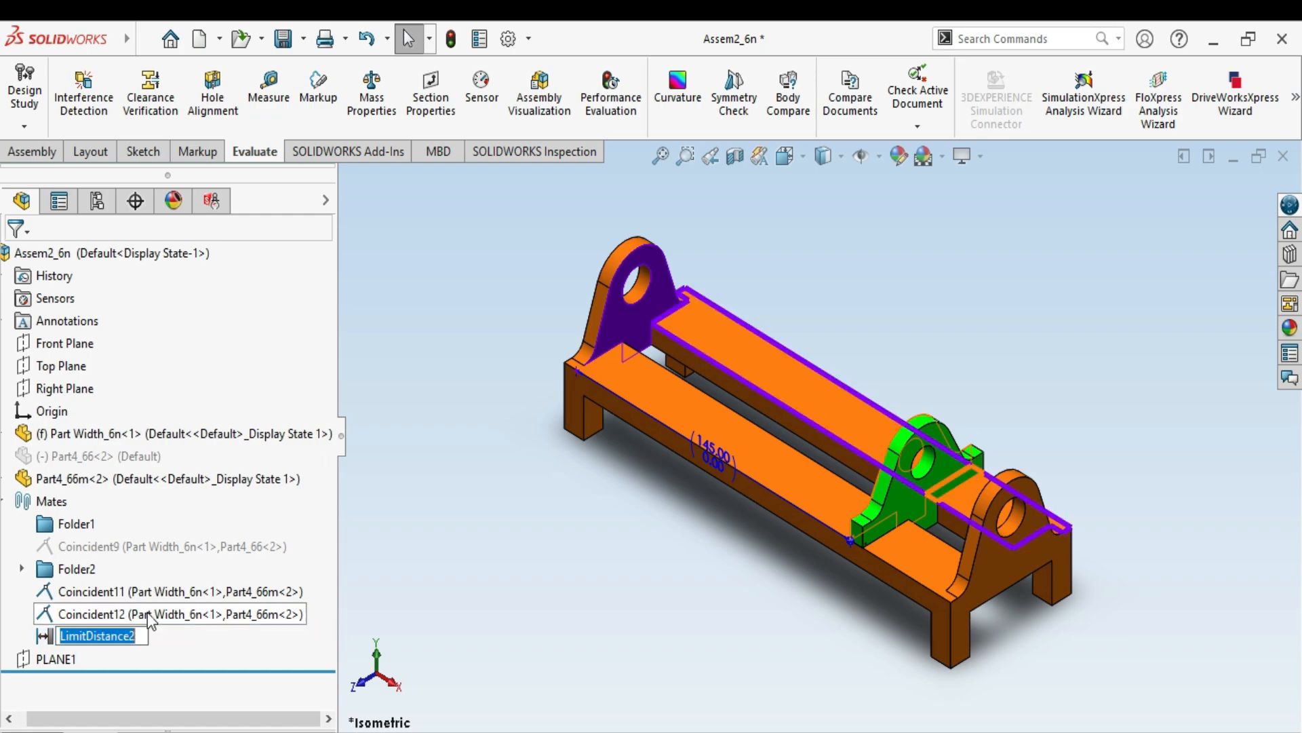
{"action": "left_click", "coordinate": [161, 638]}
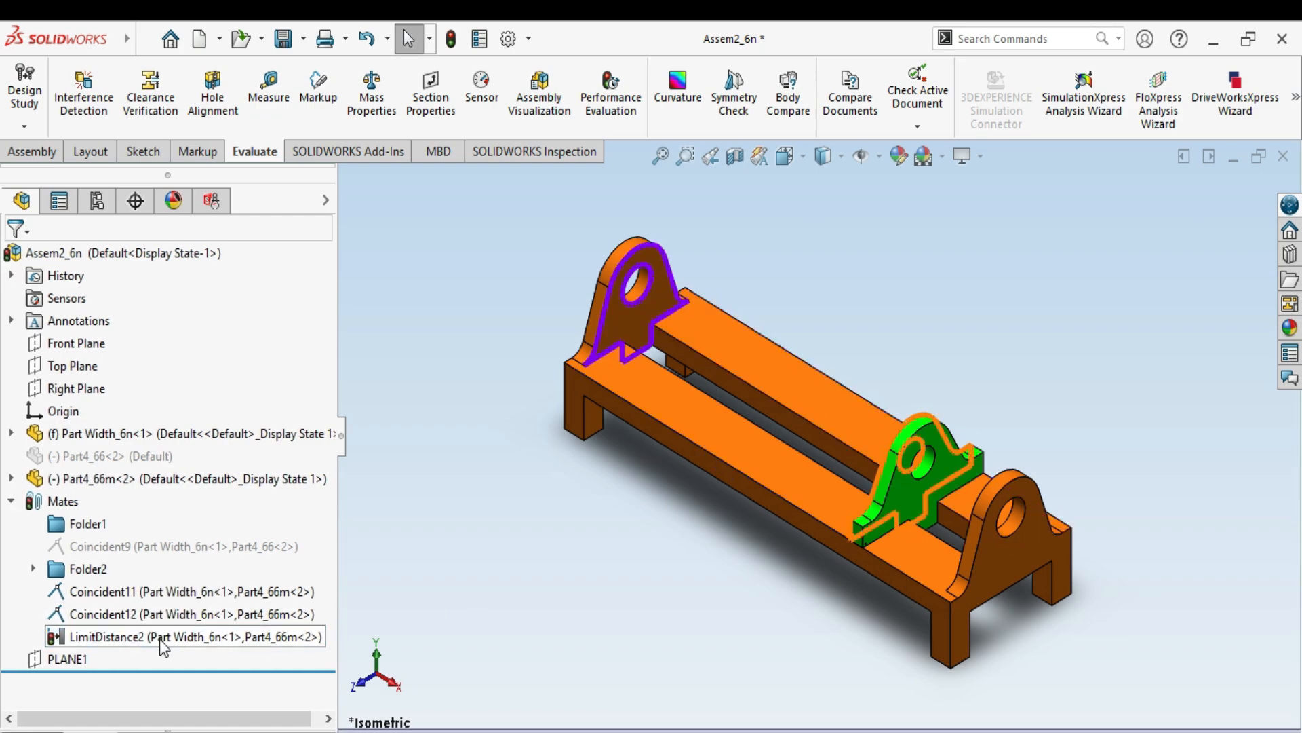
{"action": "left_click", "coordinate": [176, 580]}
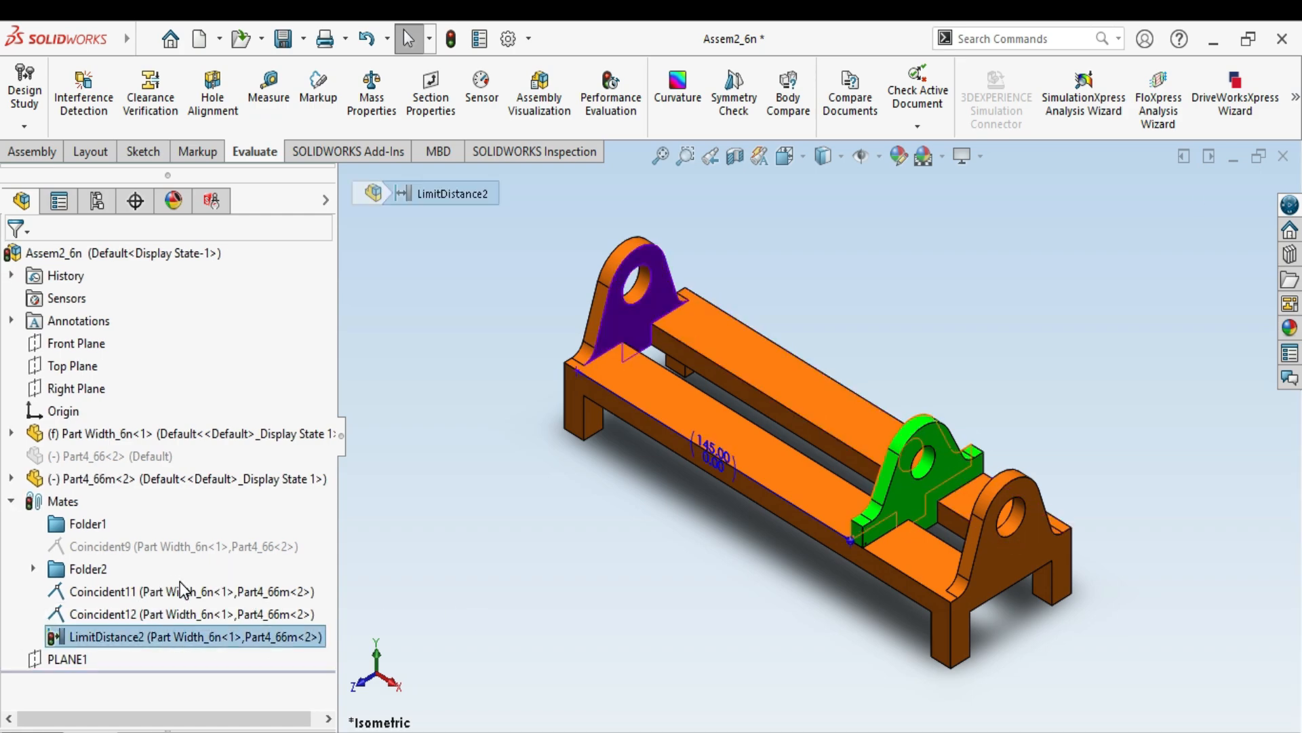
{"action": "double_click", "coordinate": [197, 637]}
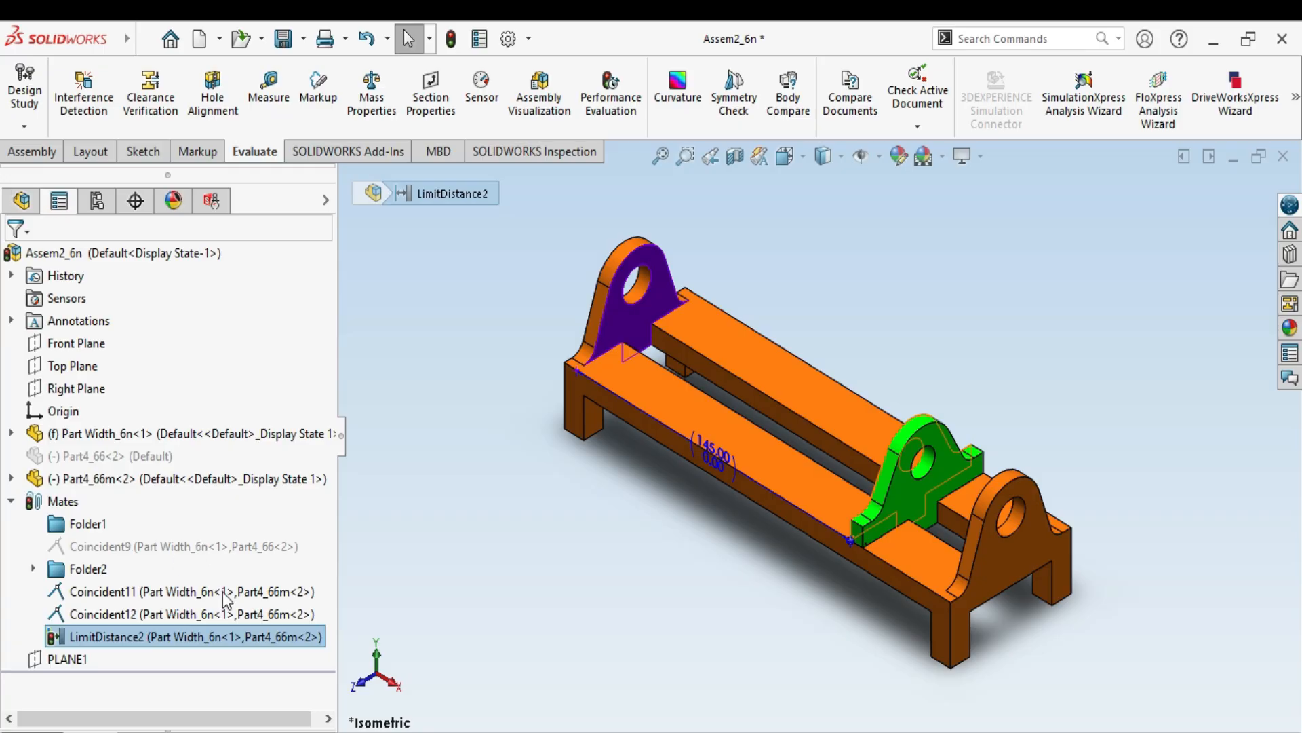
{"action": "left_click_drag", "start_coordinate": [331, 419], "coordinate": [329, 539]}
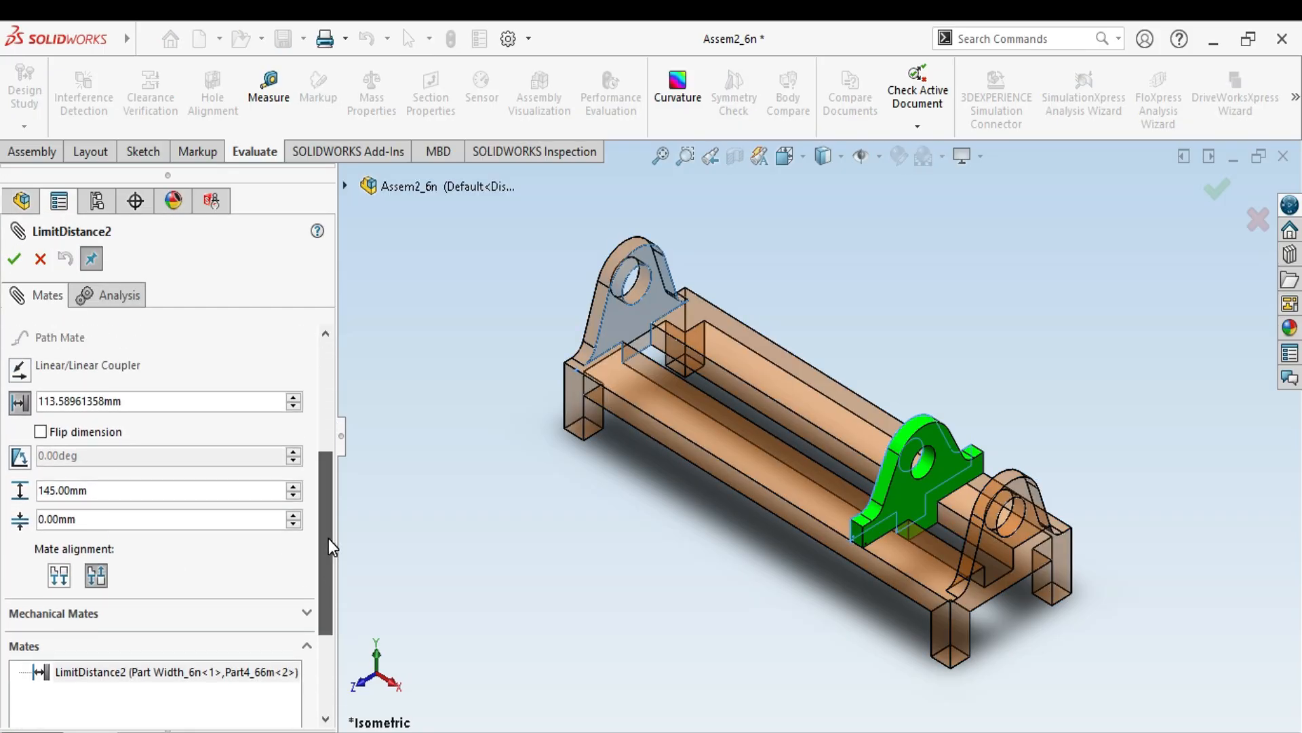
{"action": "double_click", "coordinate": [122, 487]}
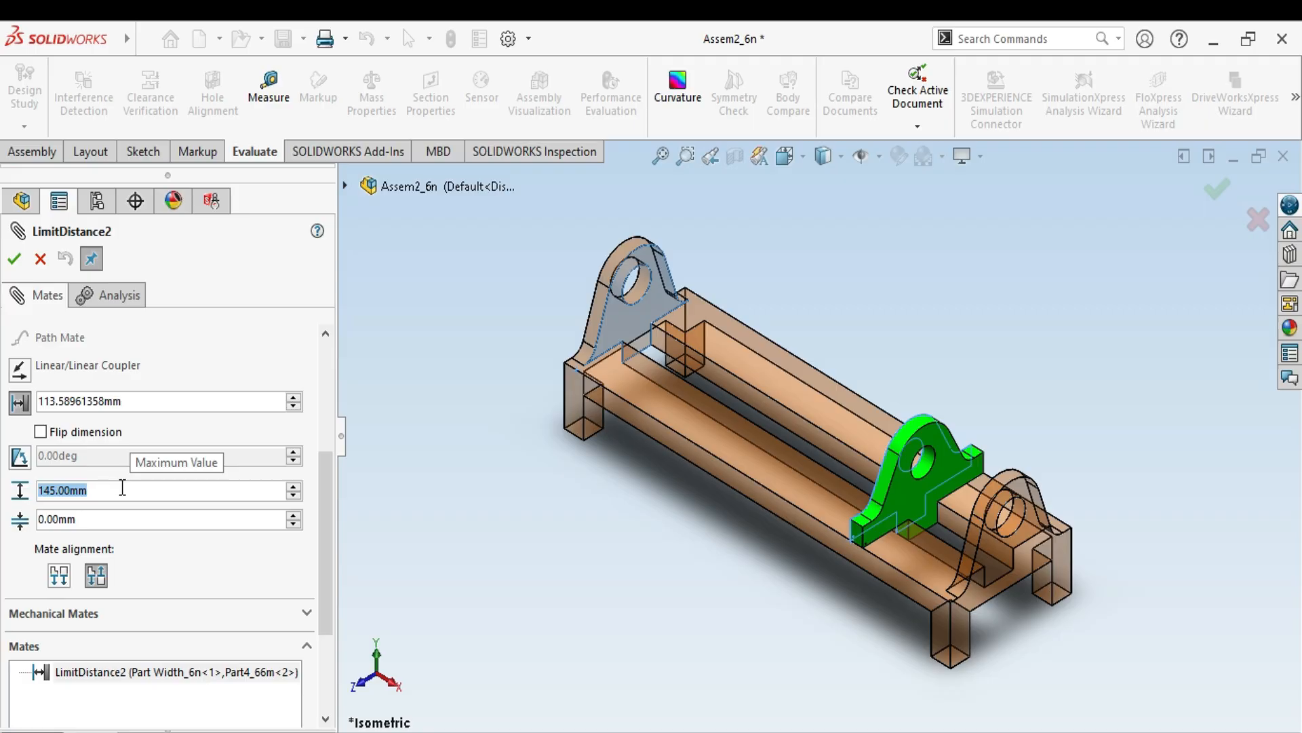
{"action": "type", "text": "11"}
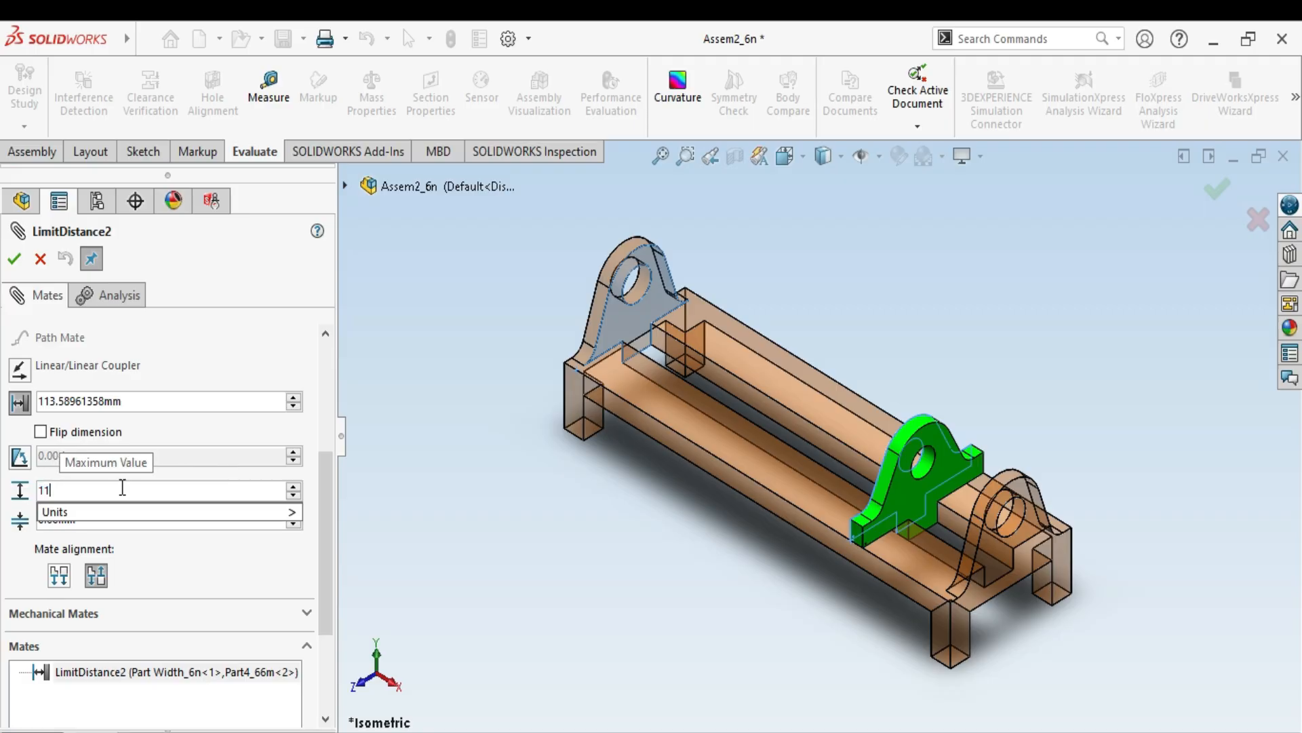
{"action": "key", "text": "BackSpace"}
{"action": "type", "text": "00"}
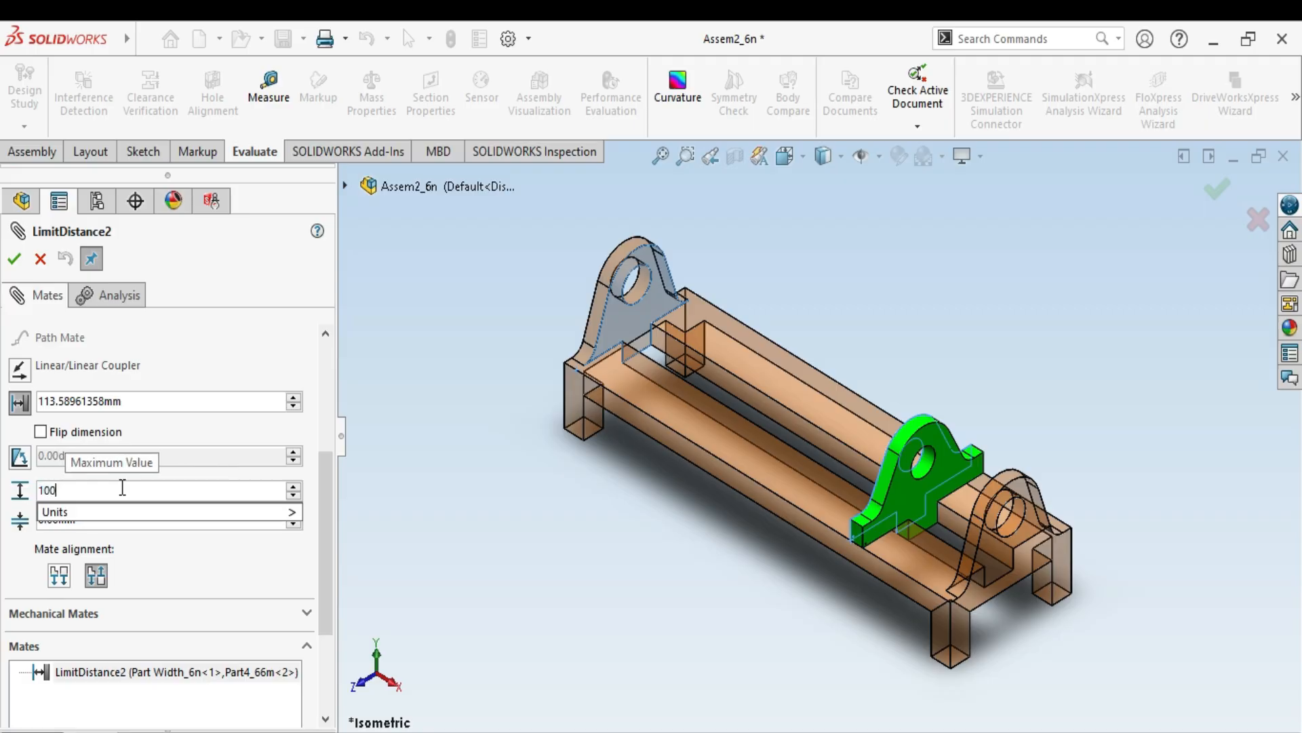
{"action": "key", "text": "Tab"}
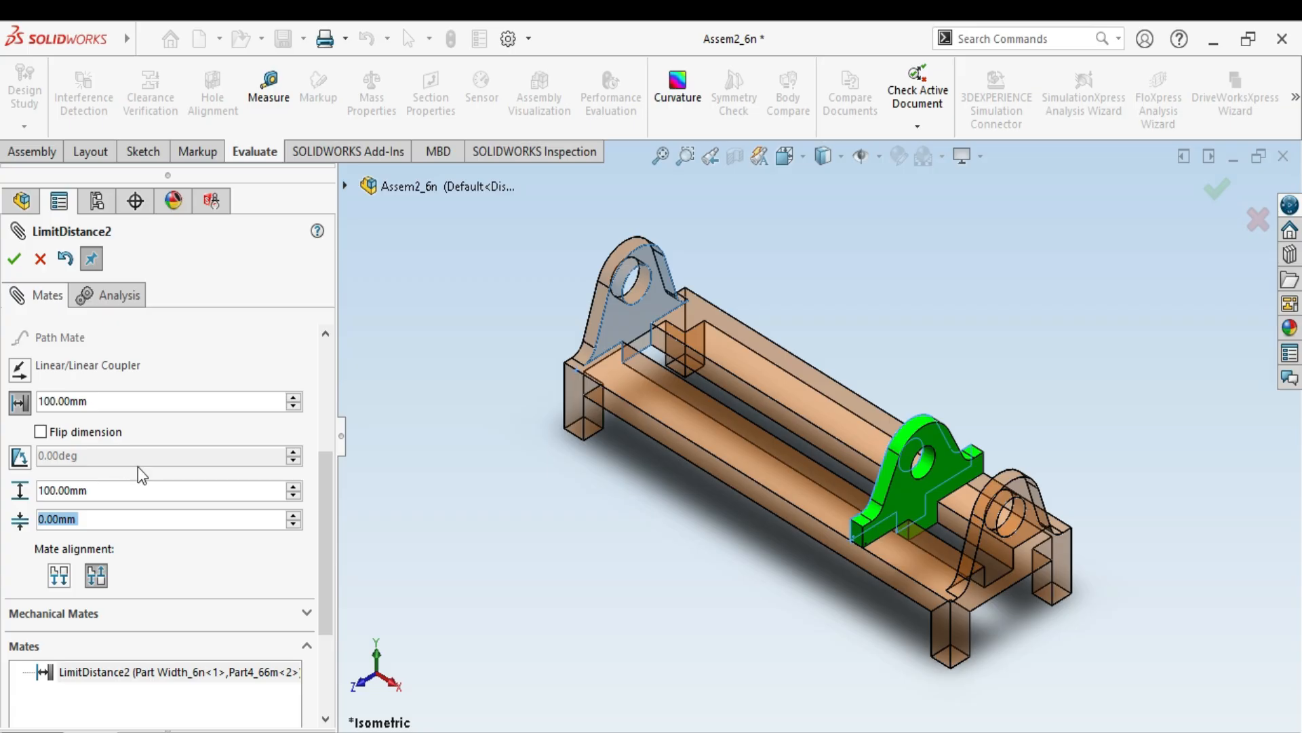
{"action": "left_click", "coordinate": [14, 258]}
{"action": "left_click", "coordinate": [15, 259]}
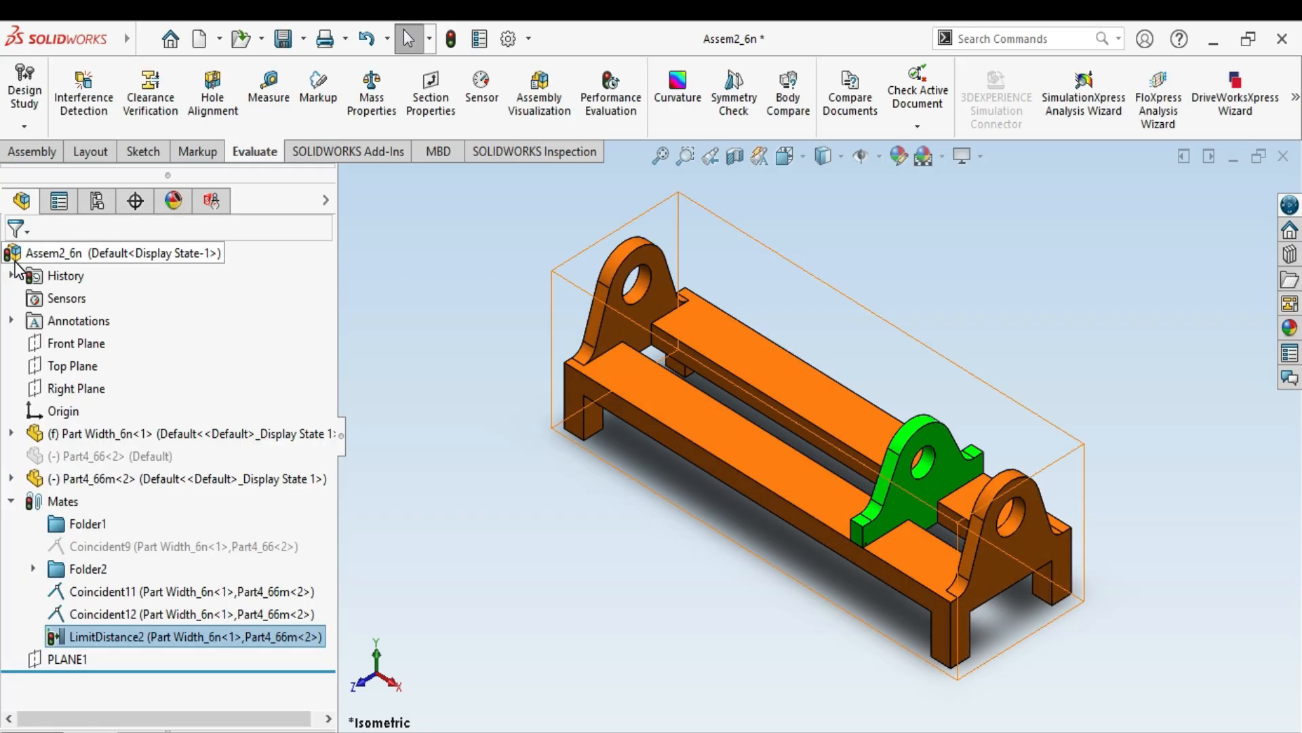
{"action": "left_click", "coordinate": [450, 42]}
Test the maximum limit by trying to move the green bracket toward the far upright in isometric and front views
{"action": "left_click_drag", "start_coordinate": [912, 434], "coordinate": [987, 493]}
{"action": "key", "text": "space"}
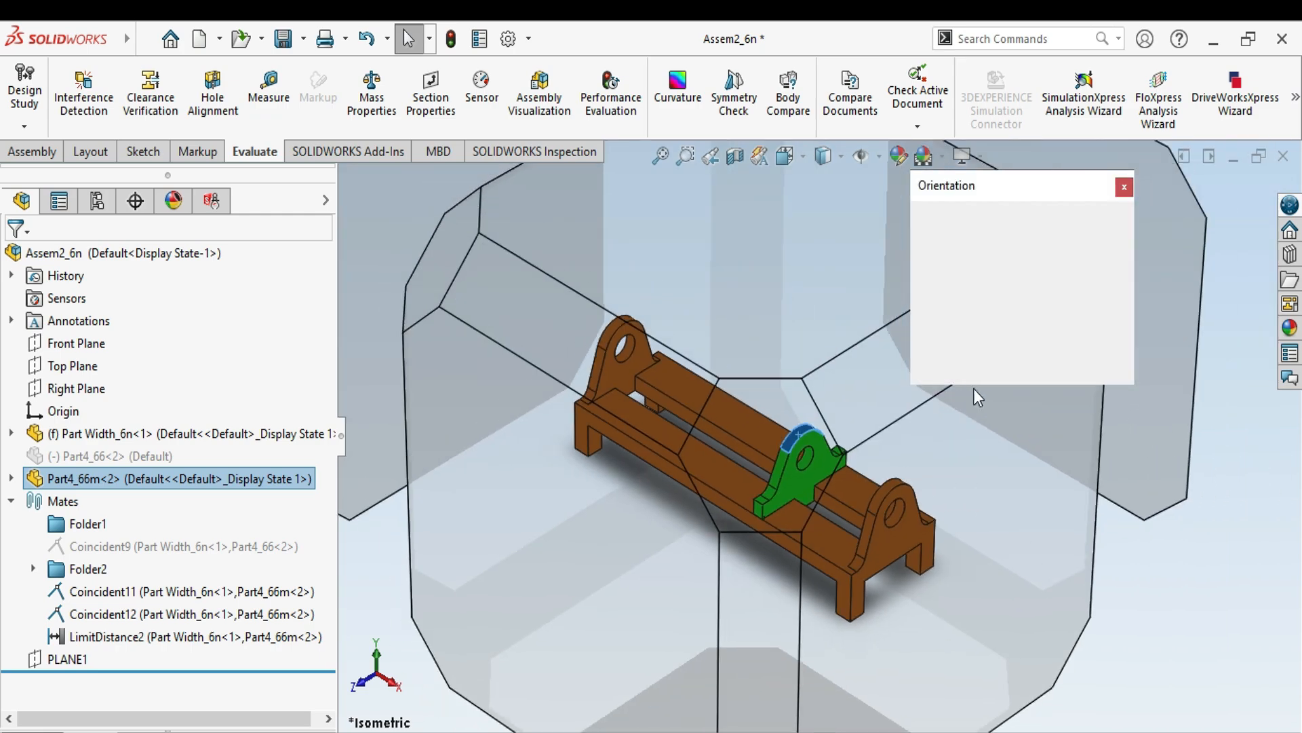
{"action": "left_click", "coordinate": [559, 570]}
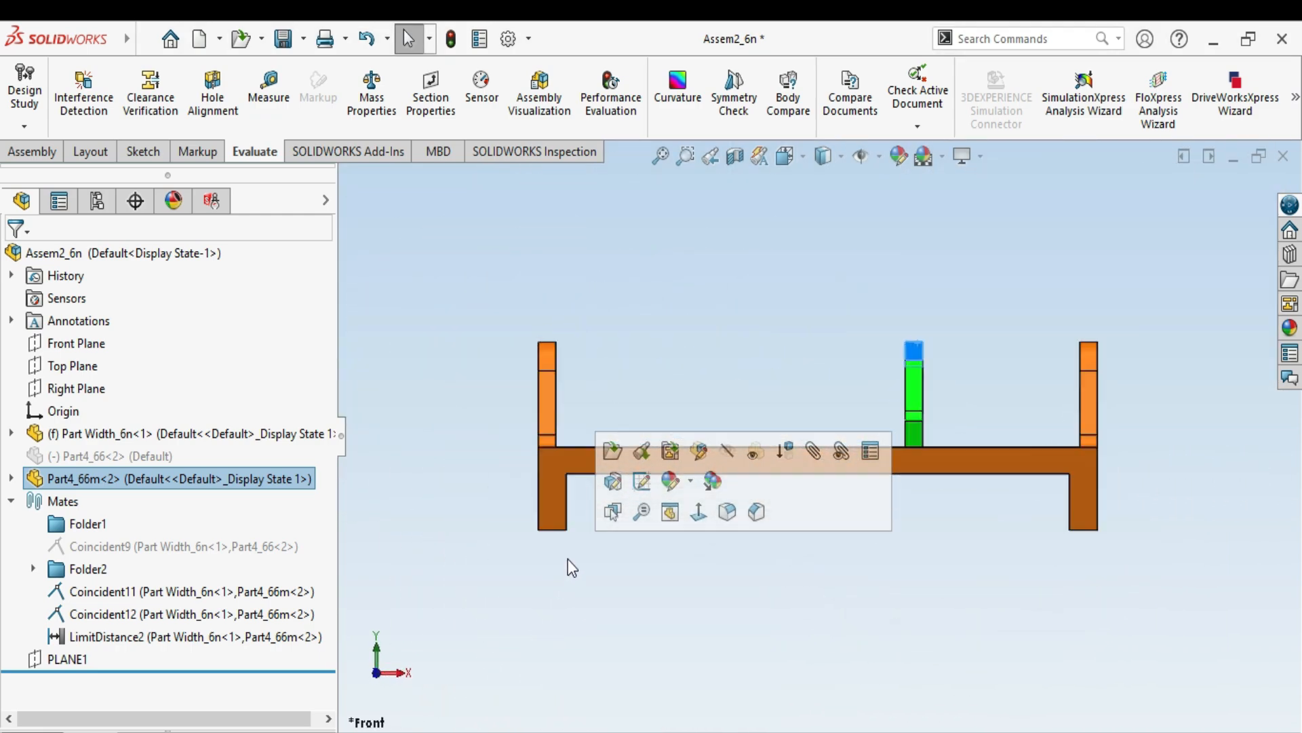
{"action": "left_click", "coordinate": [902, 336]}
{"action": "left_click_drag", "start_coordinate": [915, 354], "coordinate": [955, 351]}
{"action": "key", "text": "ctrl+7"}
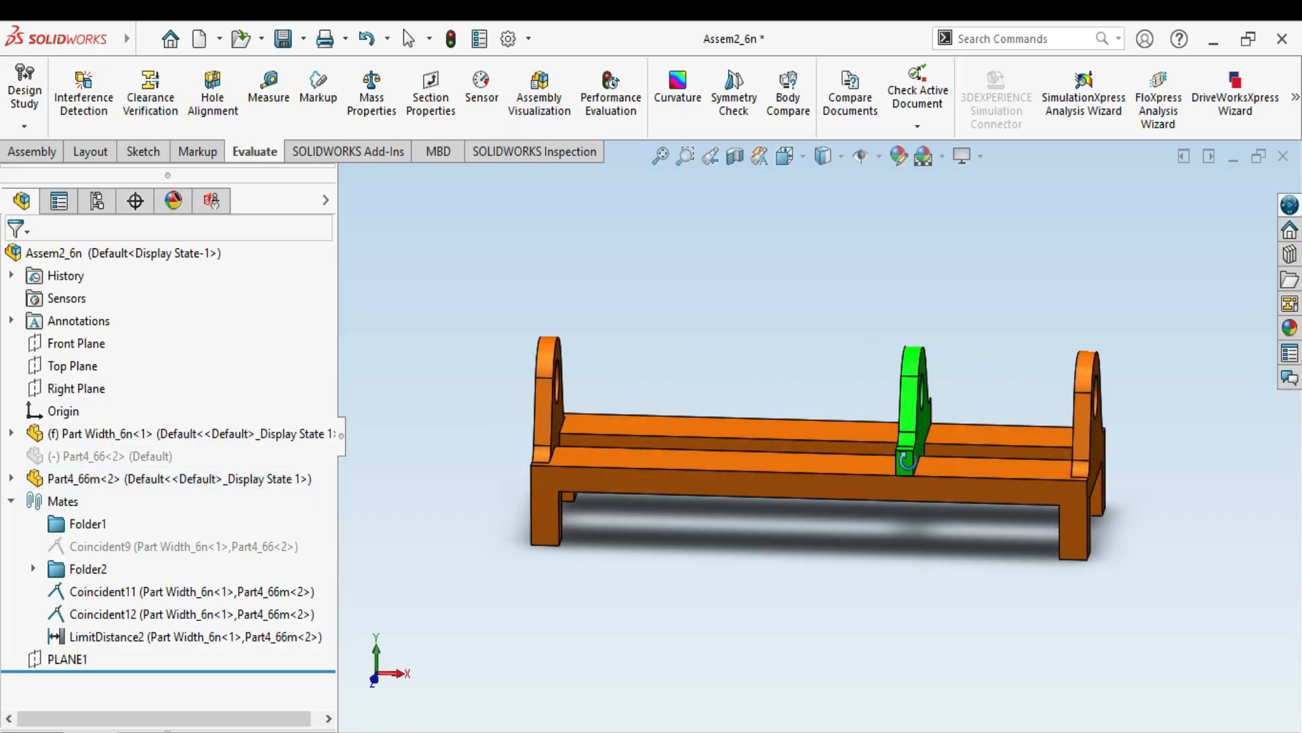
Measure the distance from the mated upright's inner face to the green bracket's facing side and return to the isometric view
{"action": "left_click", "coordinate": [269, 88]}
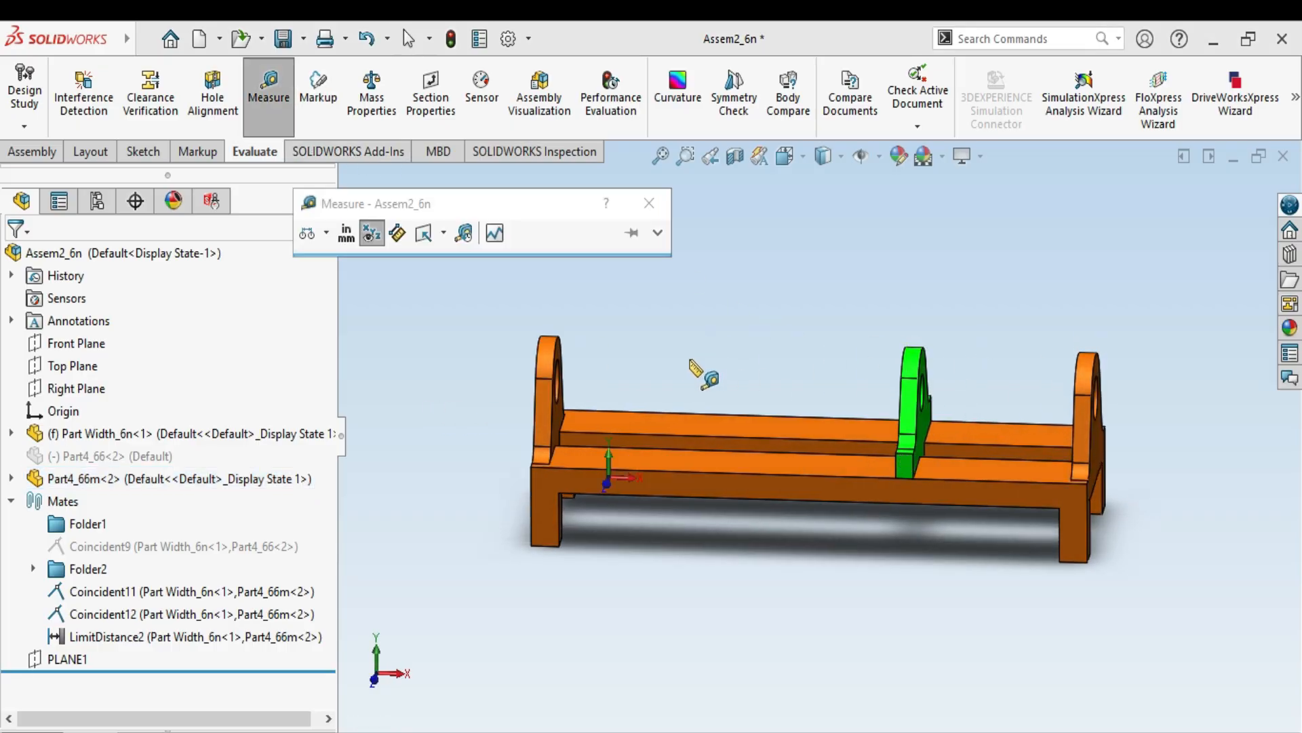
{"action": "middle_click_drag", "start_coordinate": [698, 369], "coordinate": [1004, 449]}
{"action": "scroll", "coordinate": [729, 441], "scroll_direction": "down", "scroll_amount": 3}
{"action": "left_click", "coordinate": [620, 414]}
{"action": "scroll", "coordinate": [766, 417], "scroll_direction": "down", "scroll_amount": 3}
{"action": "left_click", "coordinate": [1004, 449]}
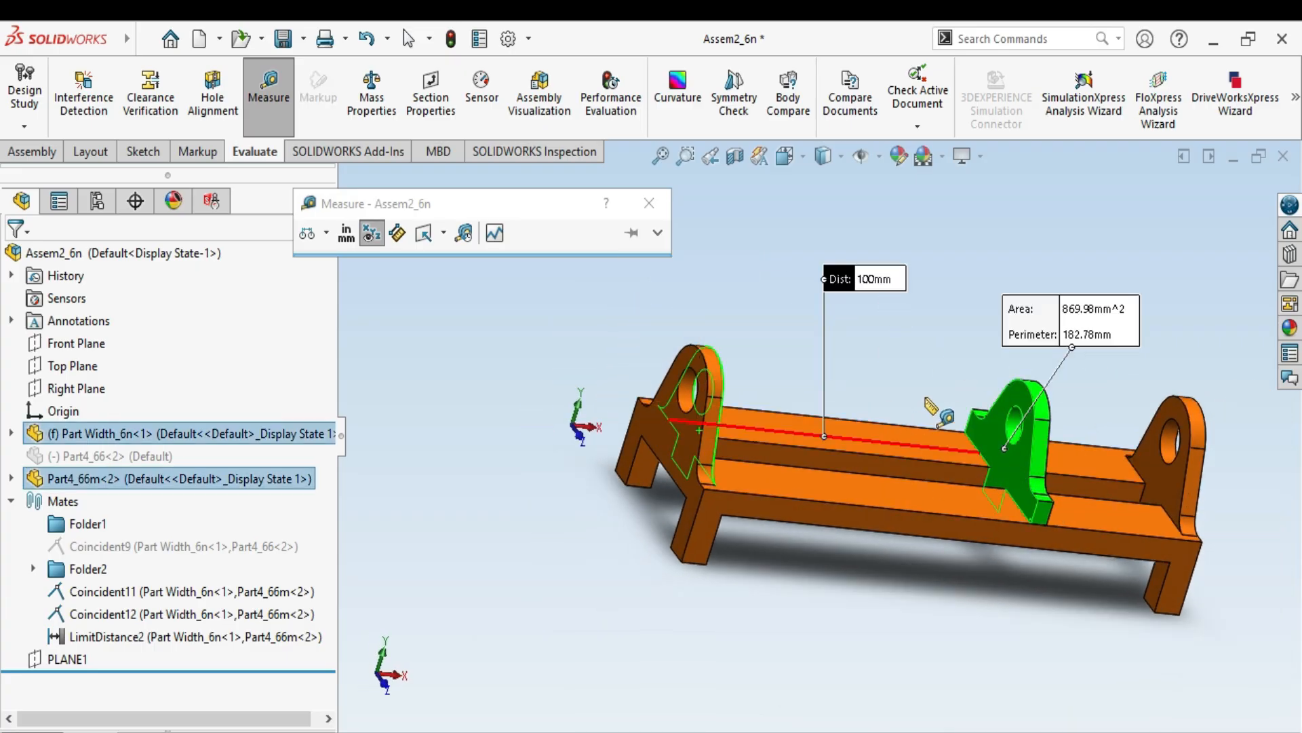
{"action": "middle_click_drag", "start_coordinate": [940, 414], "coordinate": [797, 360]}
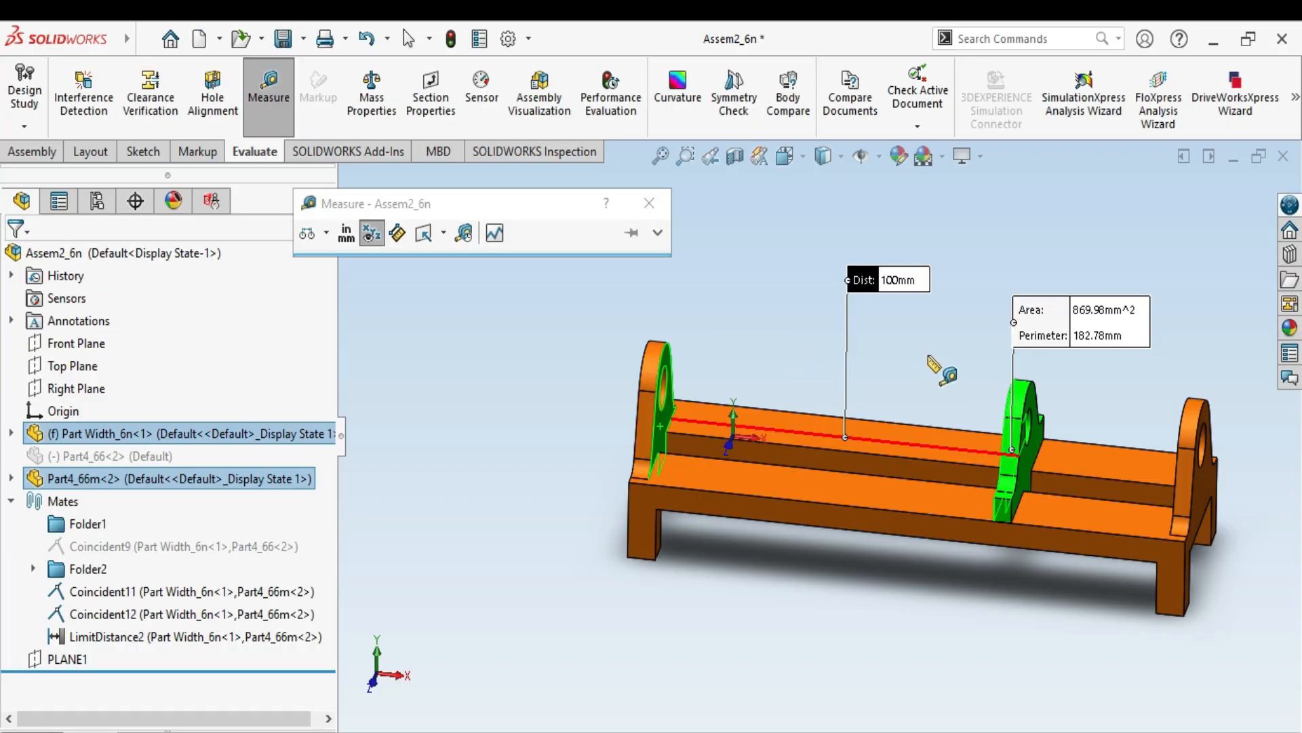
{"action": "key", "text": "Escape"}
{"action": "key", "text": "ctrl+7"}
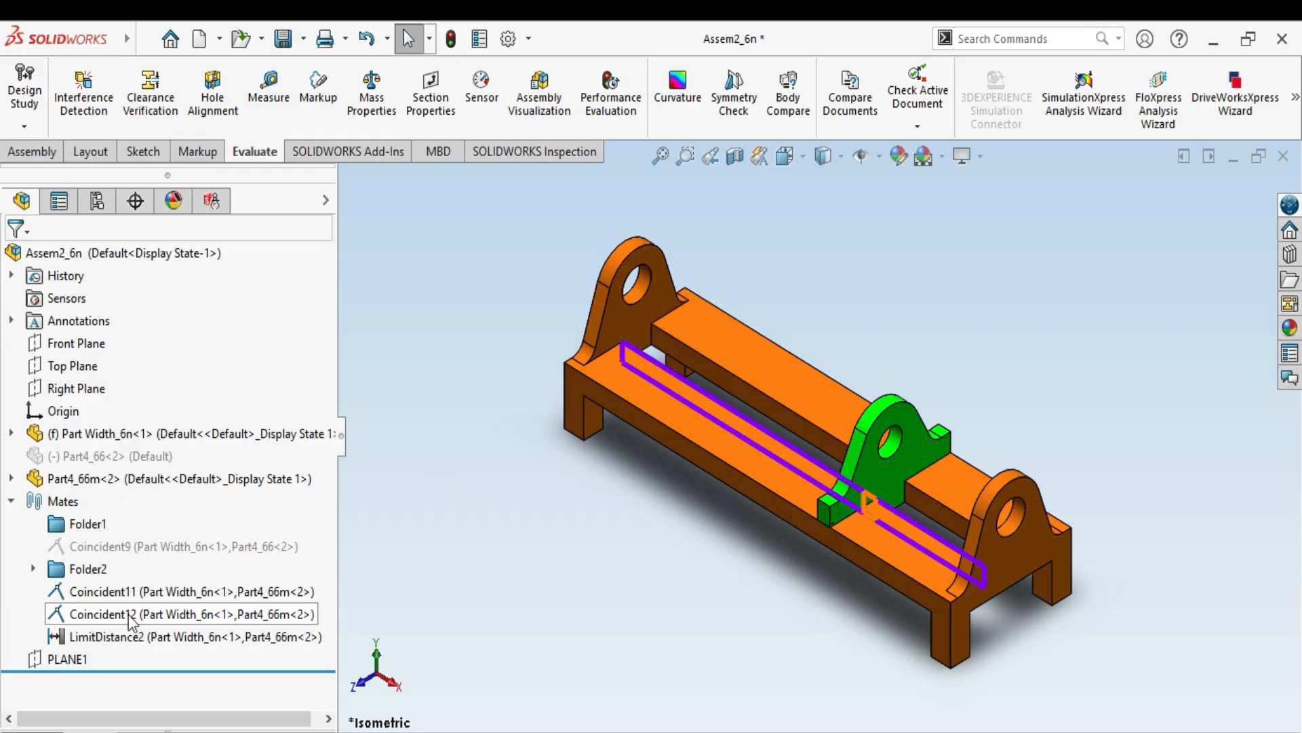
Edit the LimitDistance2 mate to set its minimum value to 20 mm
{"action": "left_click", "coordinate": [139, 636]}
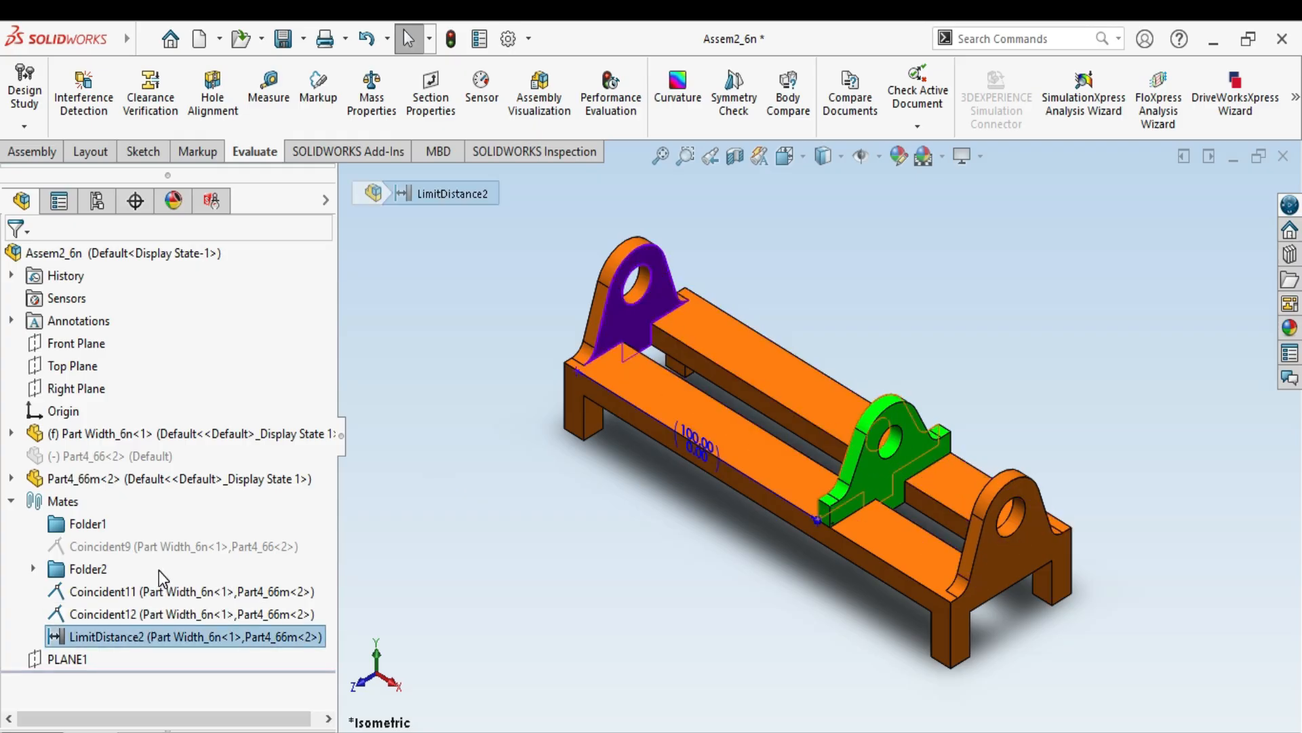
{"action": "left_click", "coordinate": [159, 570]}
{"action": "left_click_drag", "start_coordinate": [325, 444], "coordinate": [325, 543]}
{"action": "left_click", "coordinate": [130, 568]}
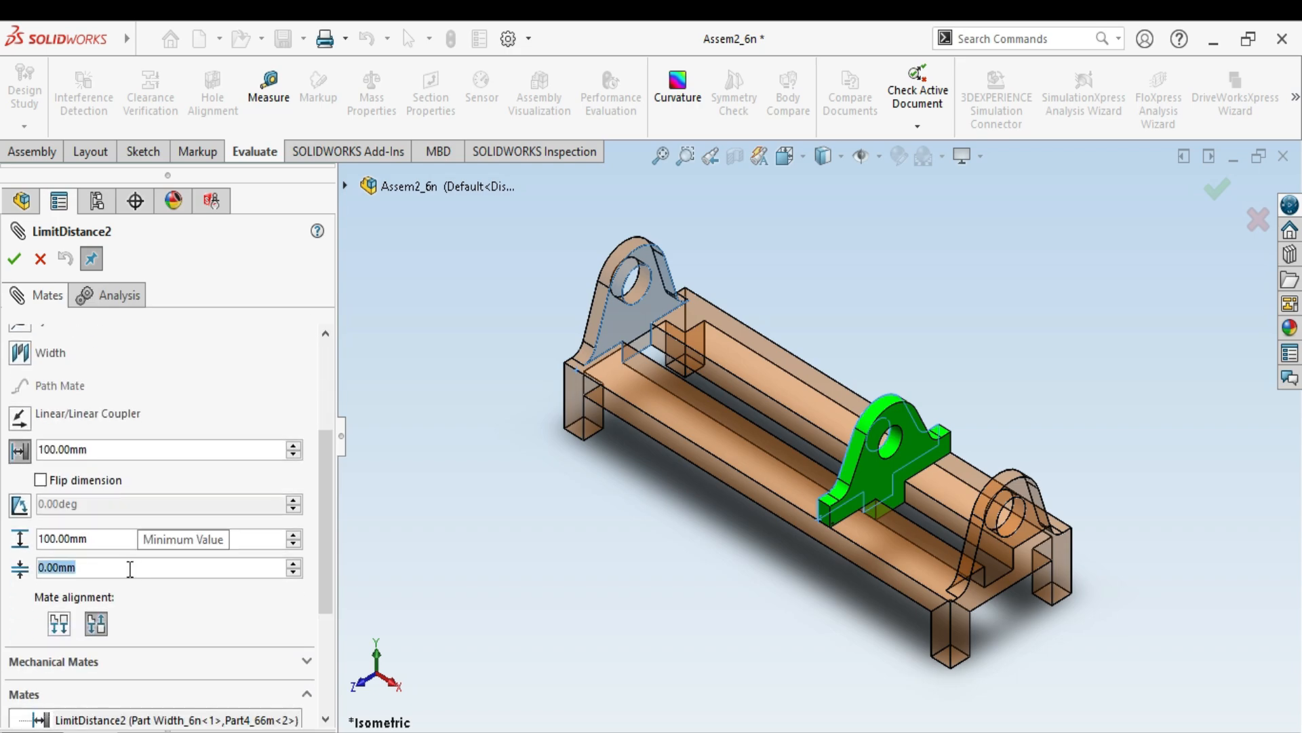
{"action": "type", "text": "20"}
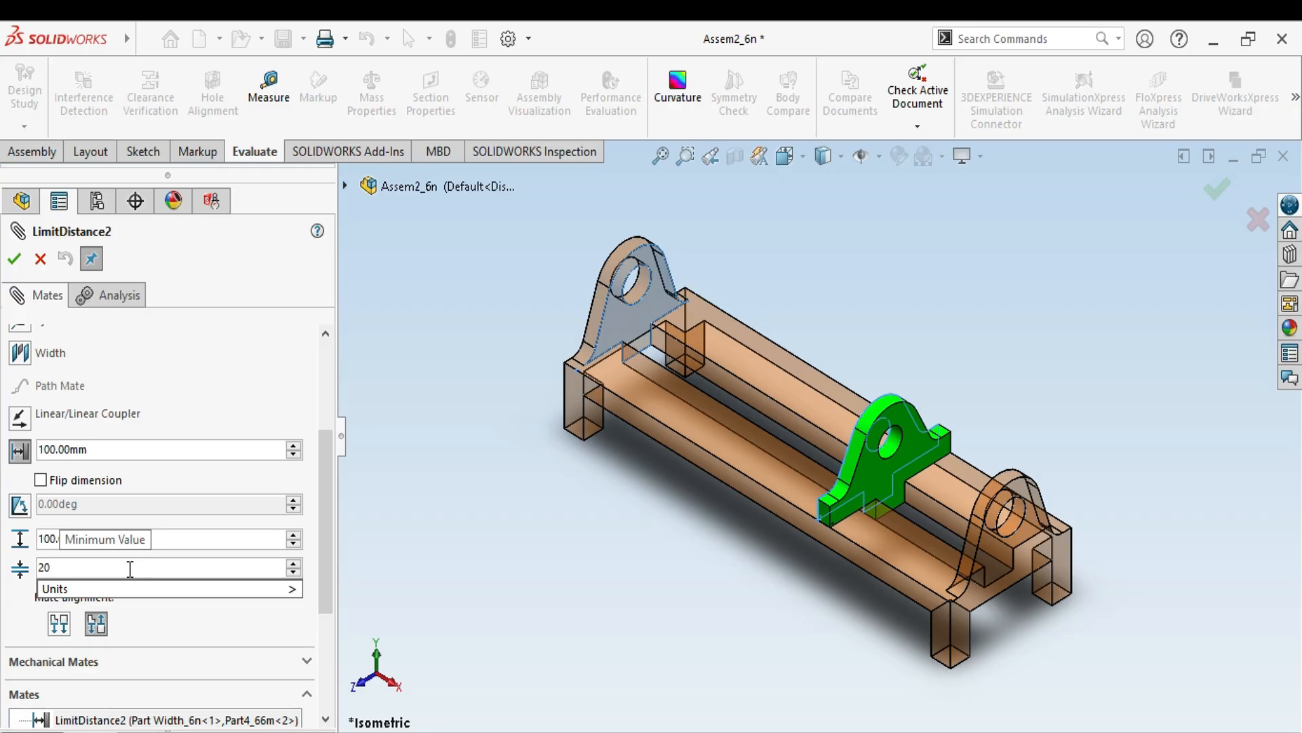
{"action": "key", "text": "Return"}
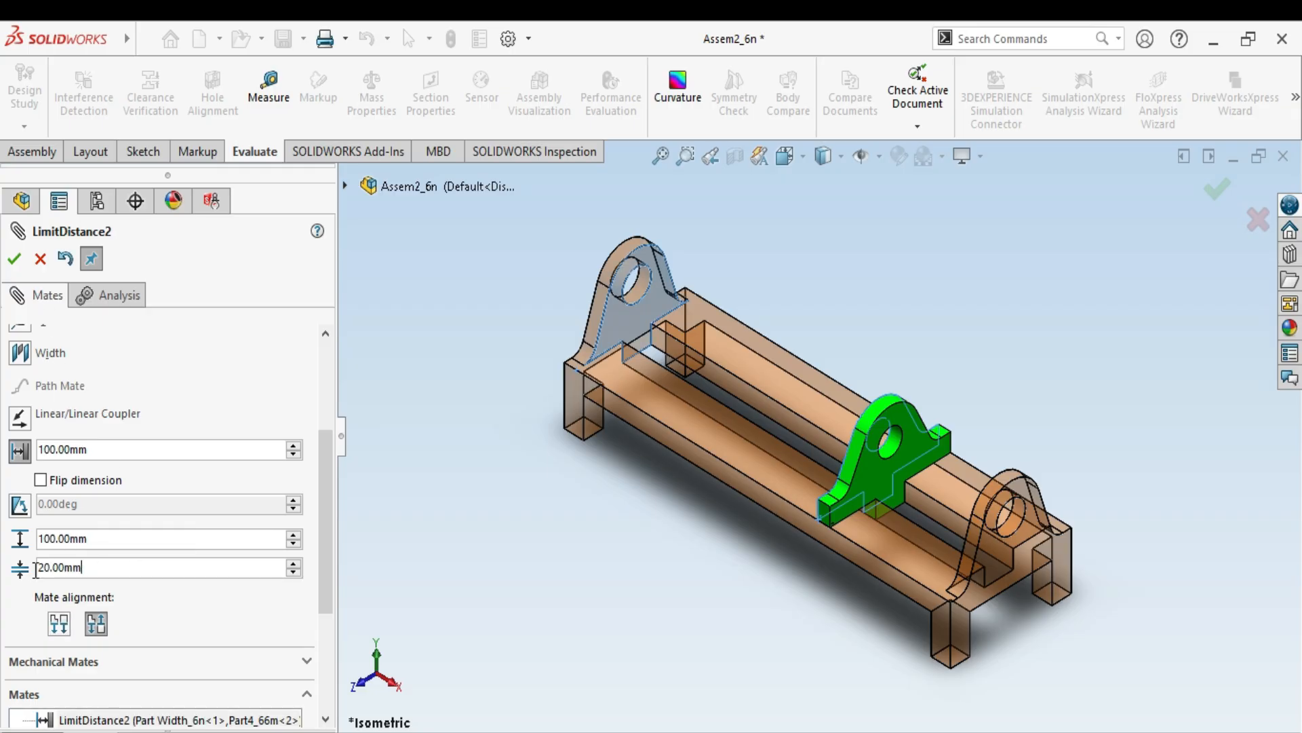
{"action": "left_click_drag", "start_coordinate": [100, 538], "coordinate": [33, 533]}
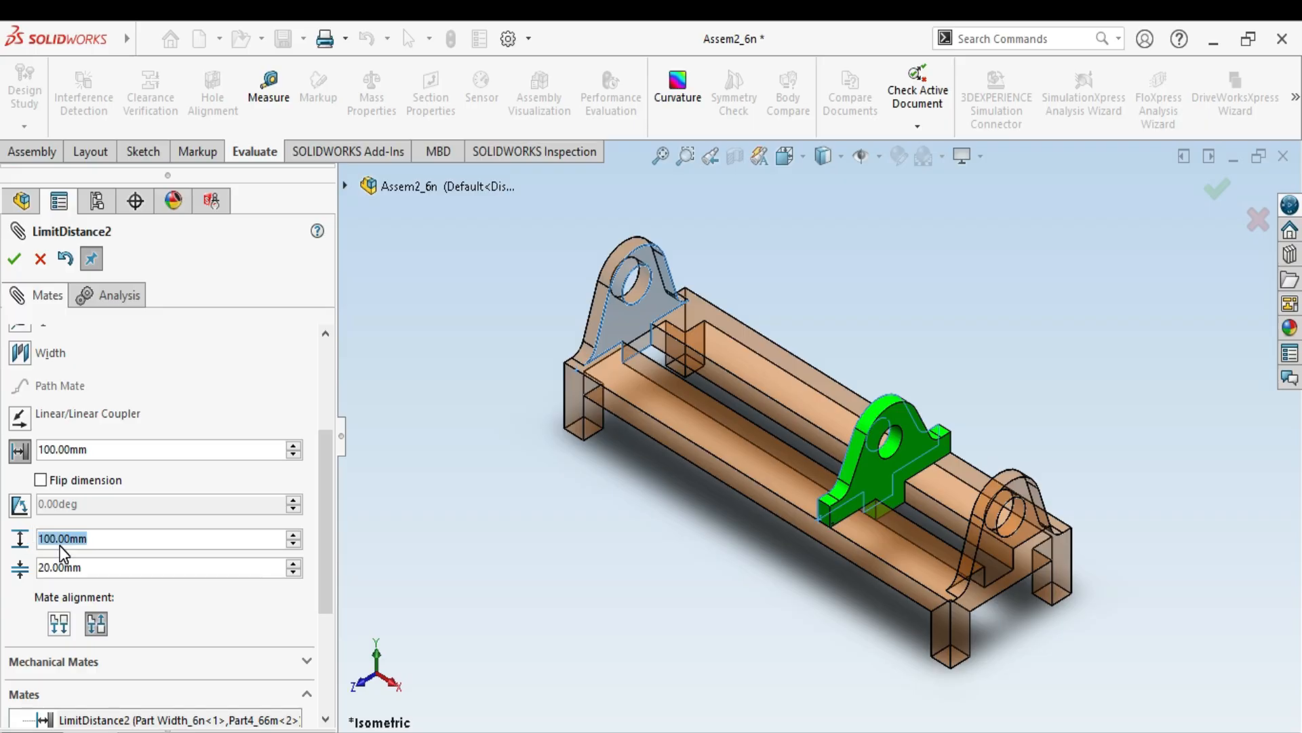
{"action": "left_click", "coordinate": [17, 260]}
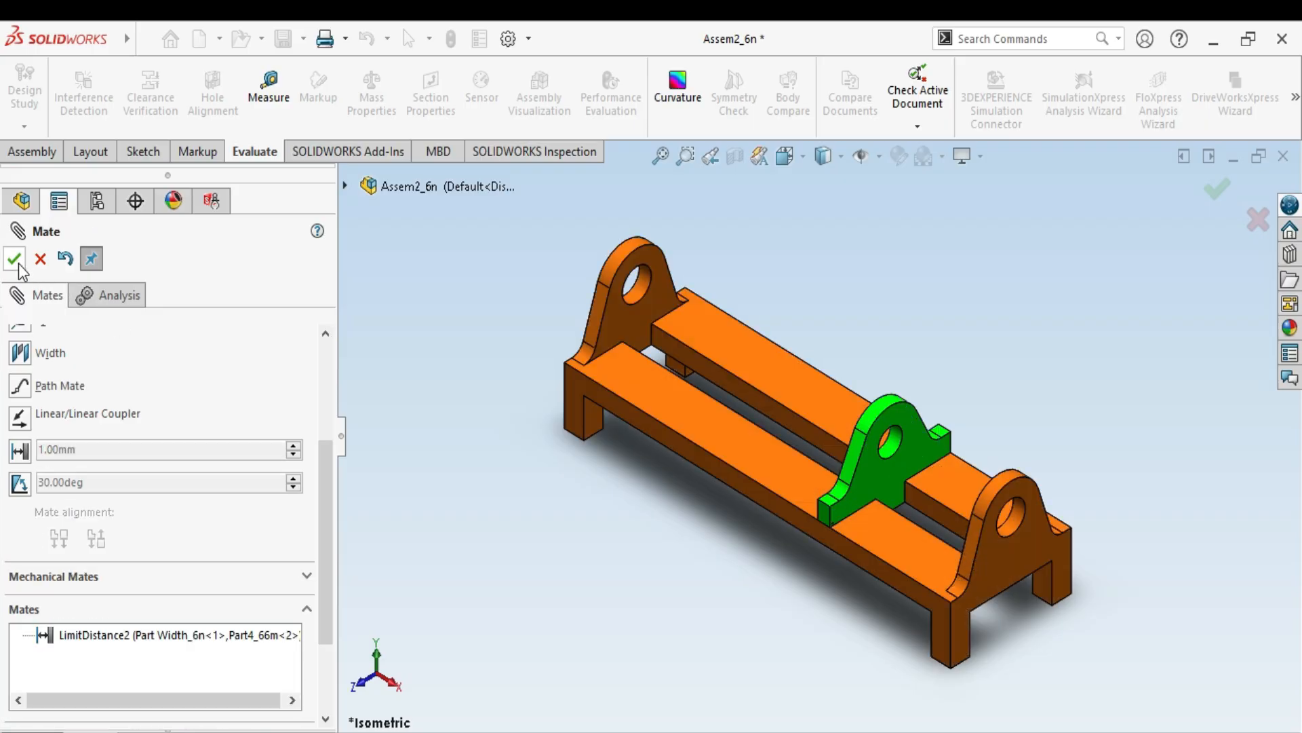
{"action": "left_click", "coordinate": [15, 258]}
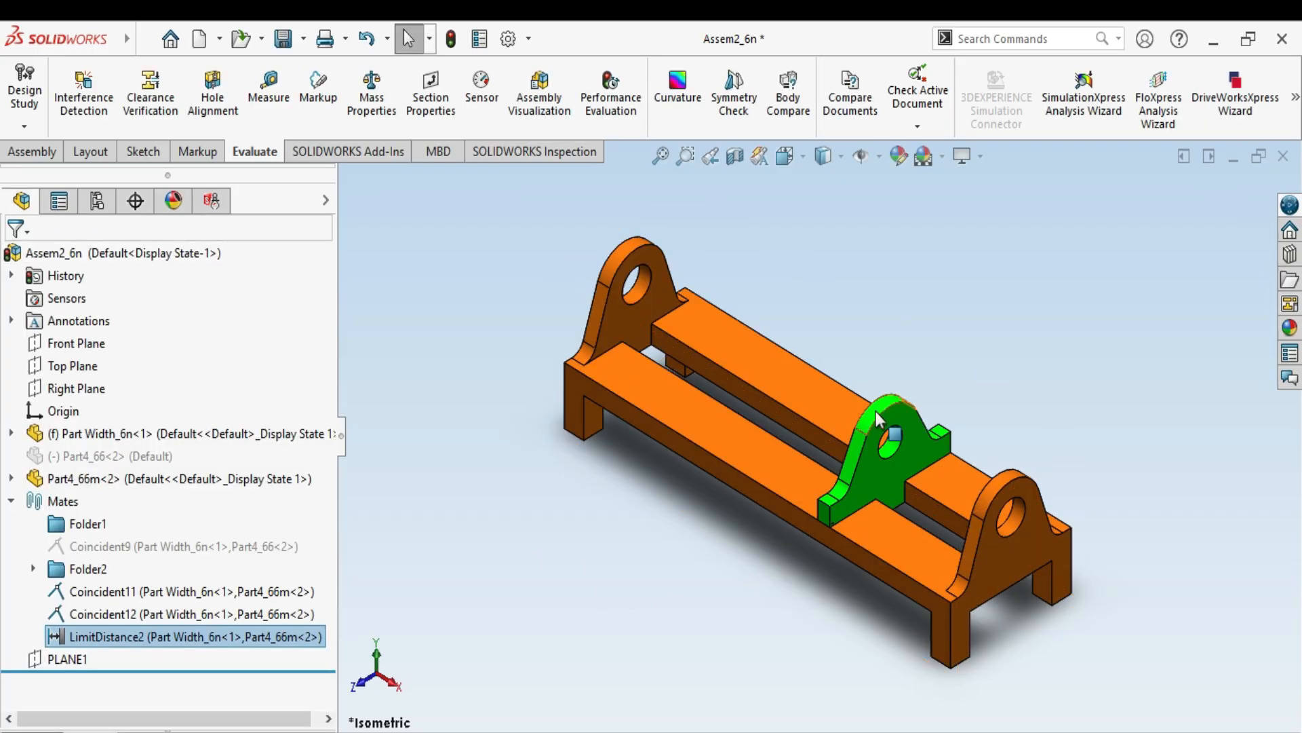
Slide the green bracket toward mid-base, then in front view try to move it past the maximum limit
{"action": "left_click_drag", "start_coordinate": [876, 412], "coordinate": [662, 553]}
{"action": "key", "text": "space"}
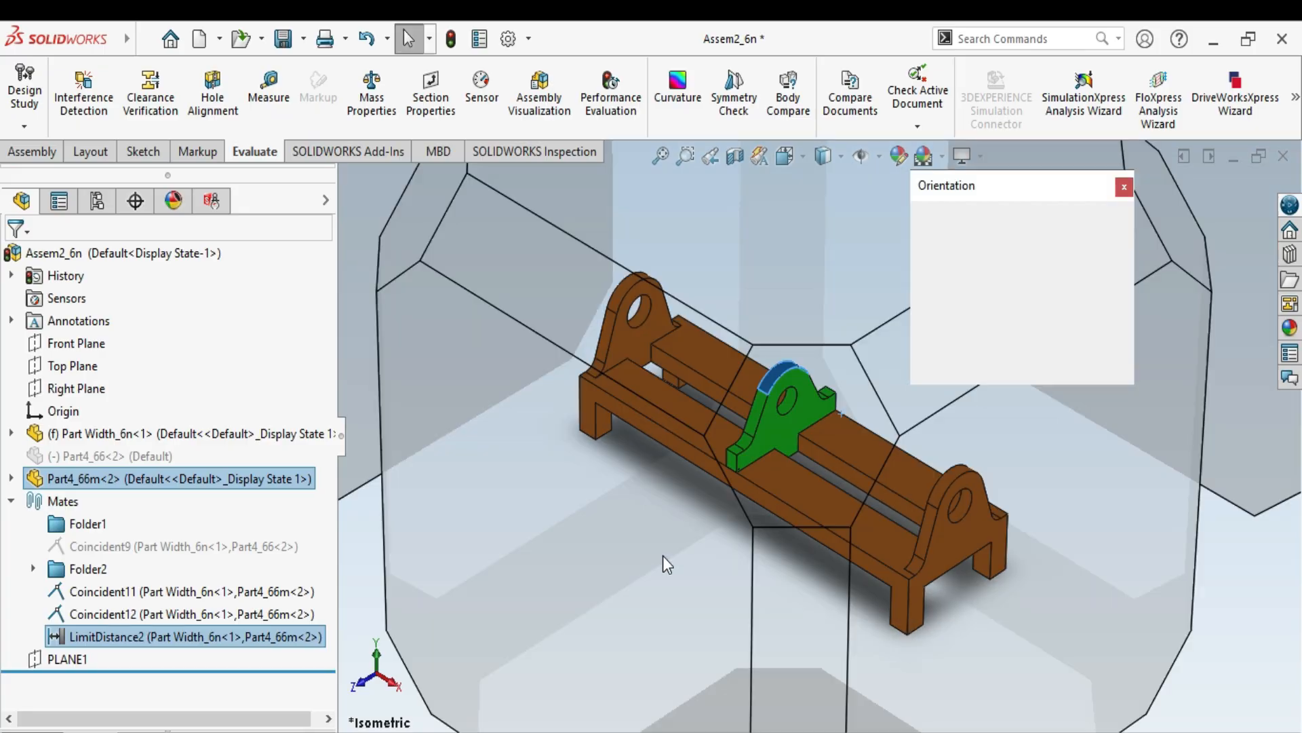
{"action": "left_click", "coordinate": [577, 566]}
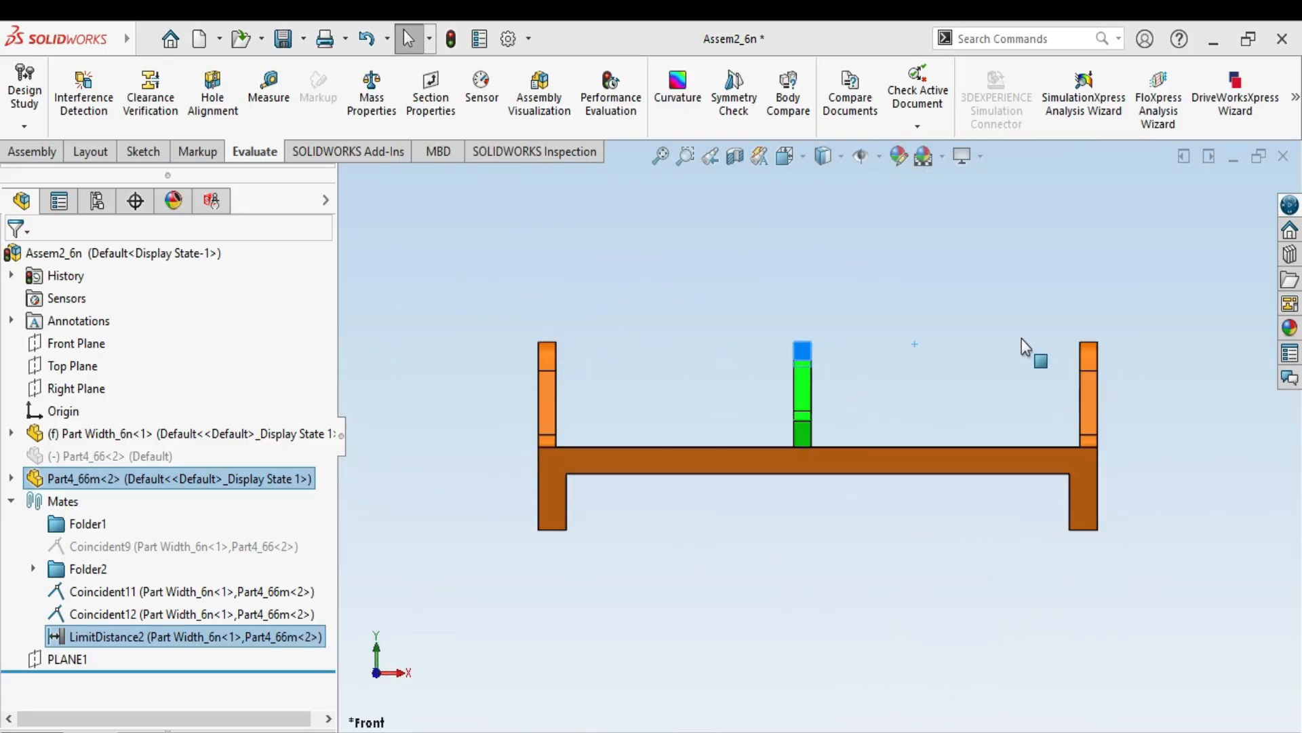
{"action": "left_click", "coordinate": [787, 308]}
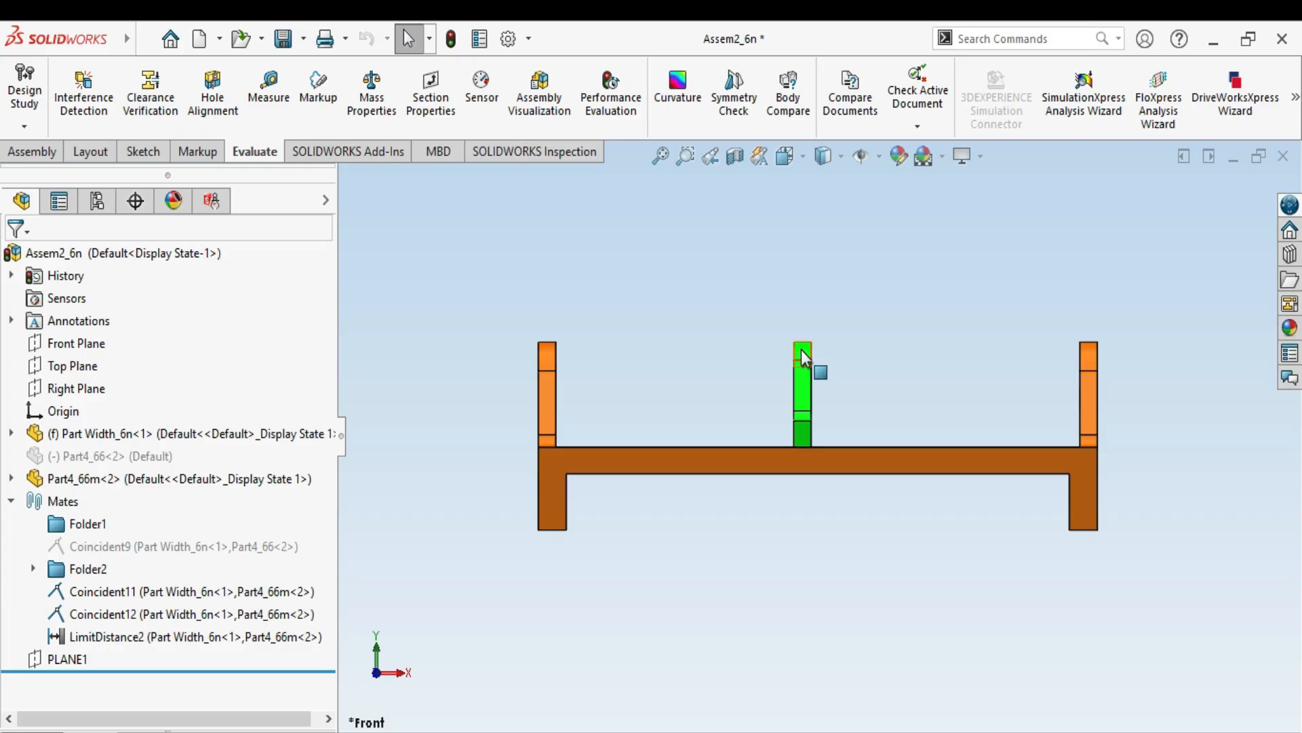
{"action": "left_click_drag", "start_coordinate": [799, 356], "coordinate": [1025, 365]}
{"action": "left_click", "coordinate": [802, 337]}
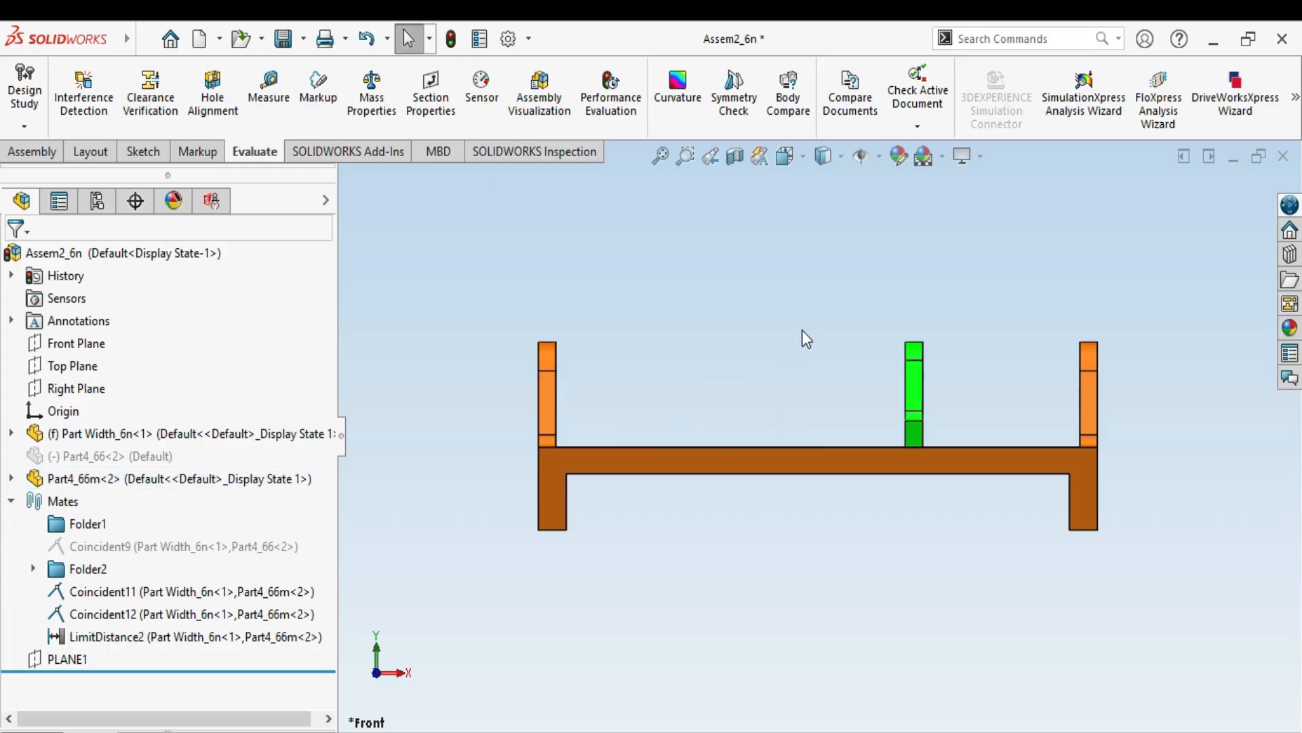
{"action": "left_click_drag", "start_coordinate": [914, 354], "coordinate": [942, 386]}
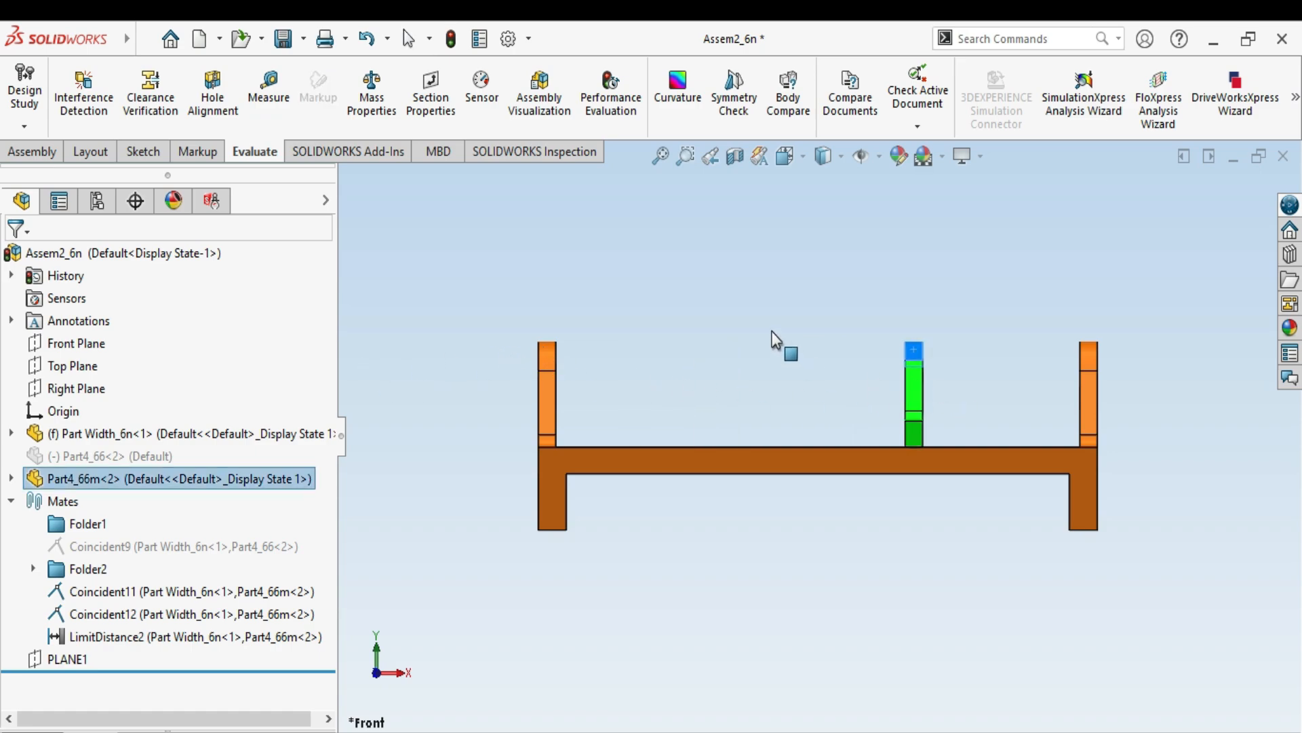